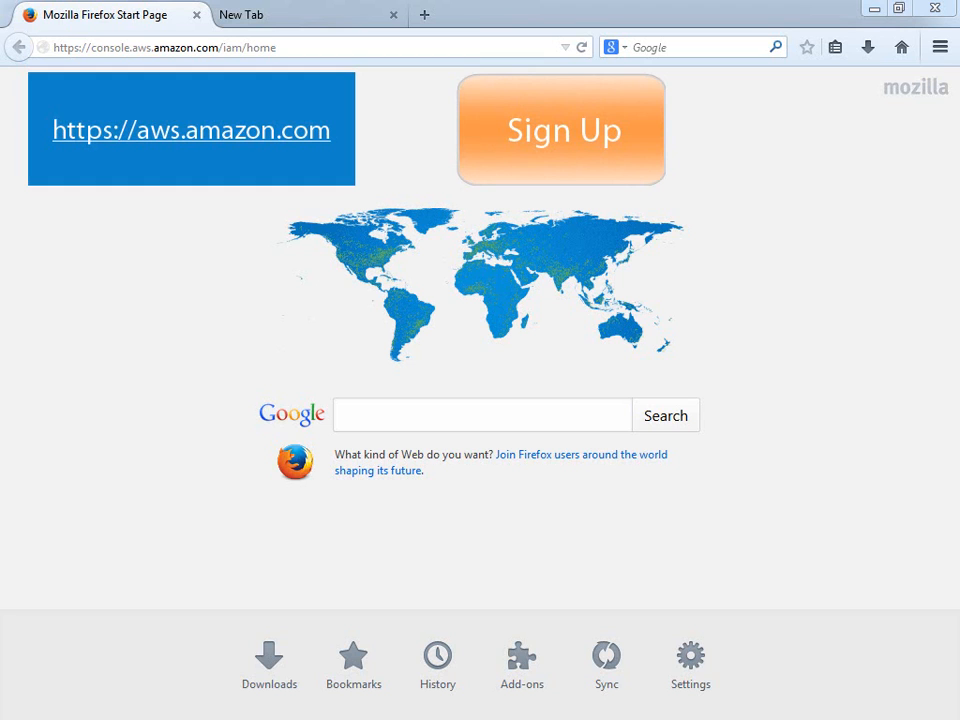
pyautogui.hotkey('alt', 'Tab')
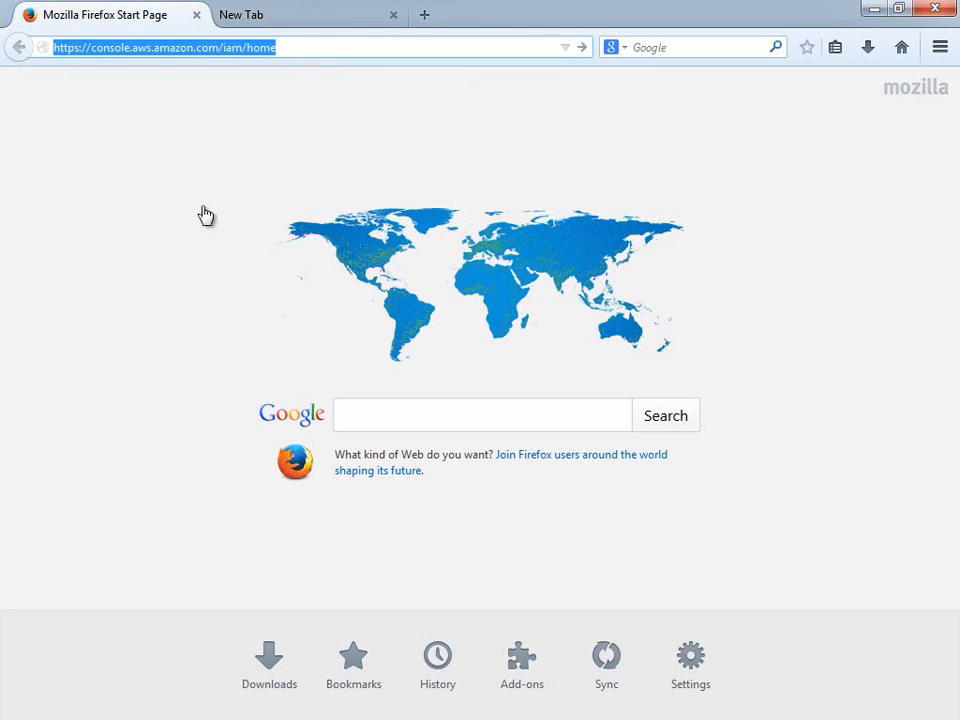
# Load the IAM console and sign in with the account e-mail and password.
pyautogui.press('Return')
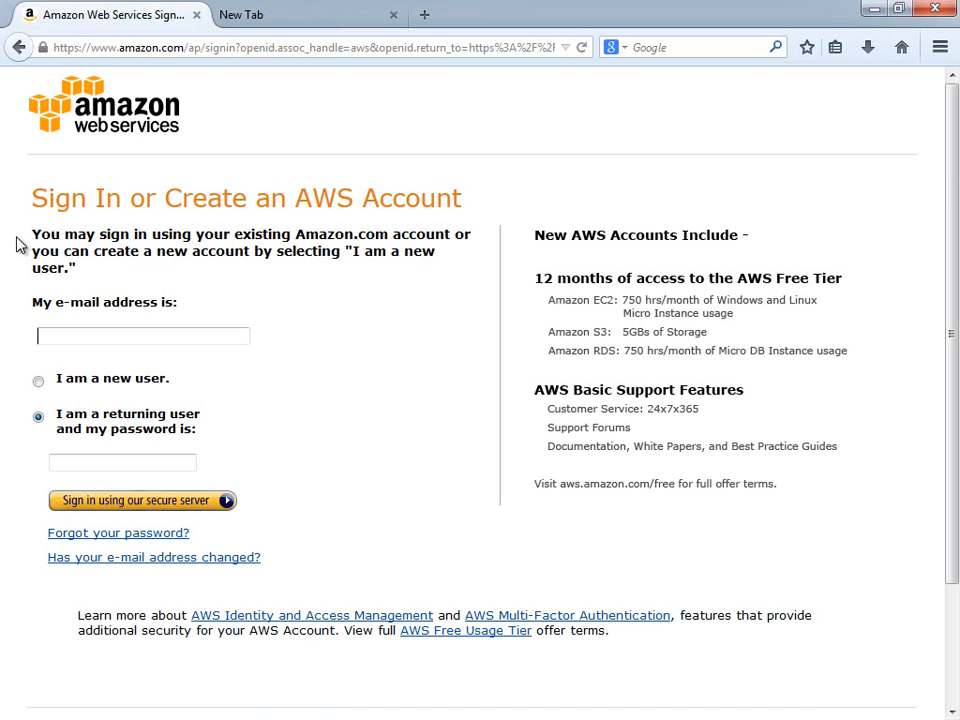
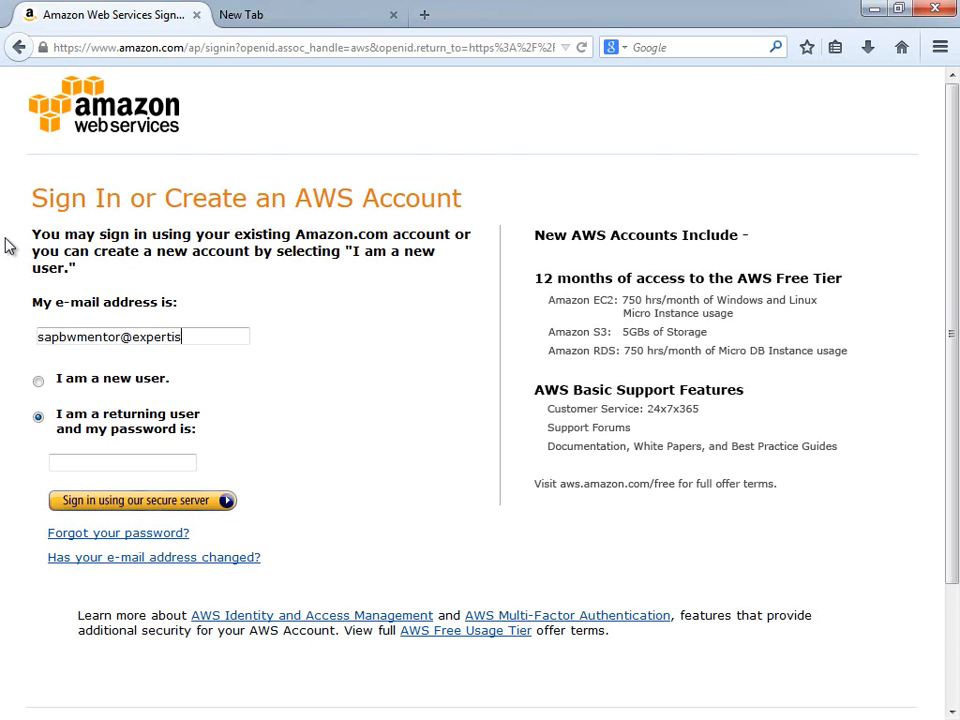
pyautogui.click(66, 460)
pyautogui.write('•••••••')
pyautogui.press('Return')
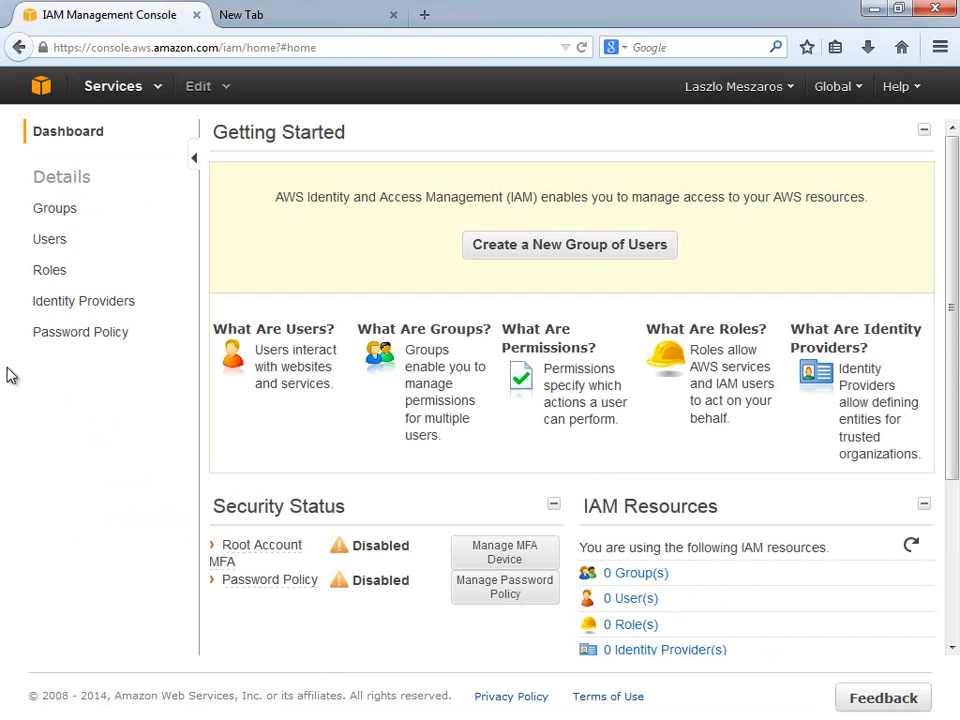
# Start a new user group and name it 'Expertise'.
pyautogui.click(499, 256)
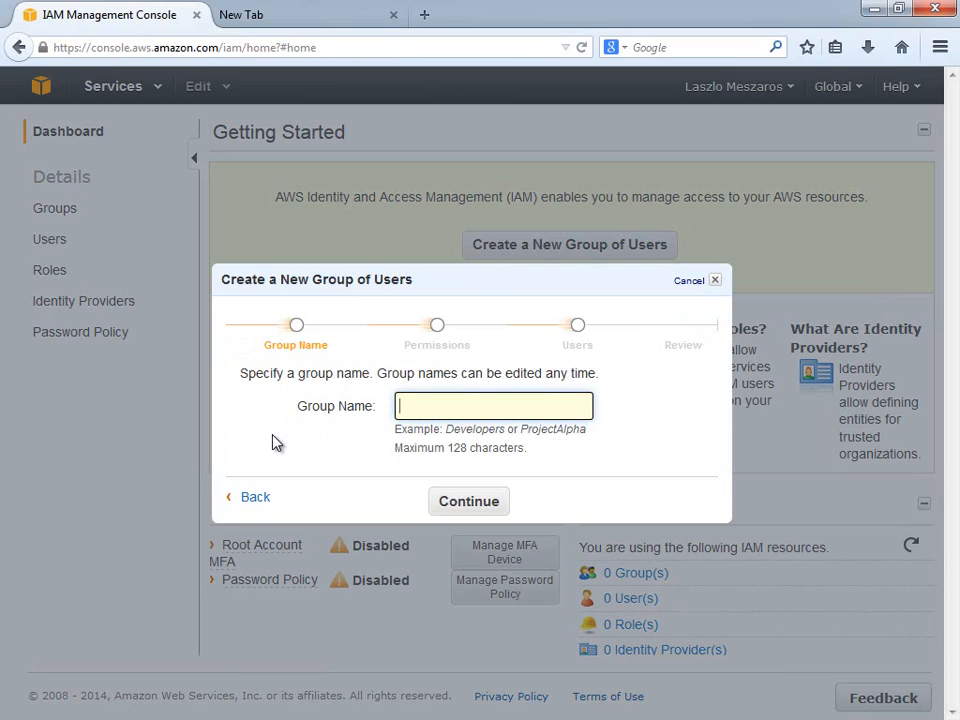
pyautogui.write('Expertise')
# Give the Expertise group the Amazon EC2 Full Access policy template.
pyautogui.click(465, 504)
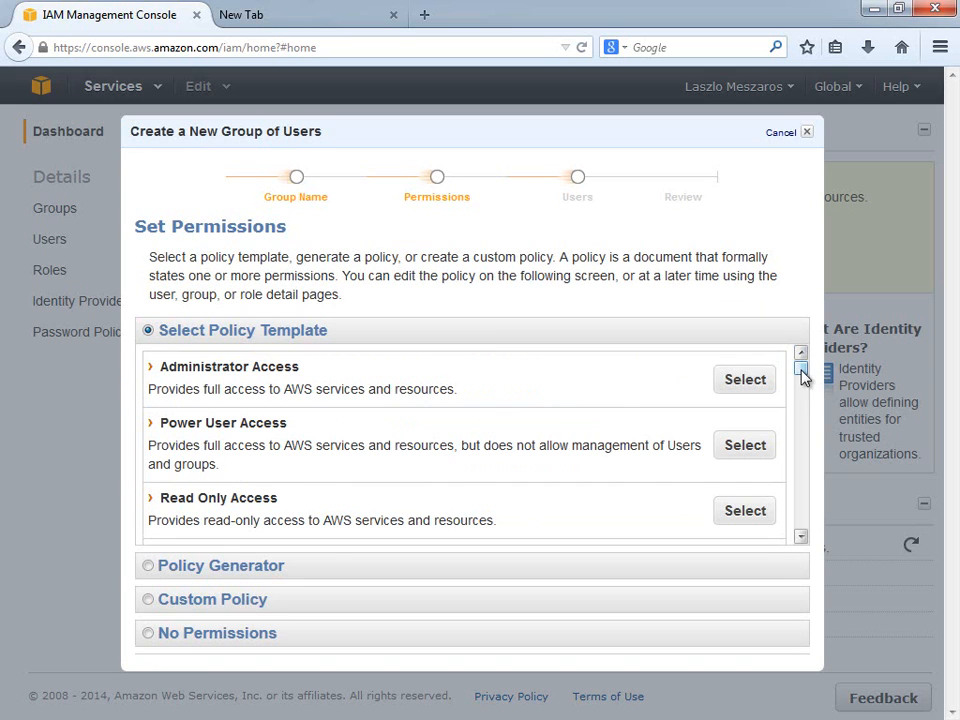
pyautogui.moveTo(801, 369); pyautogui.dragTo(801, 392)
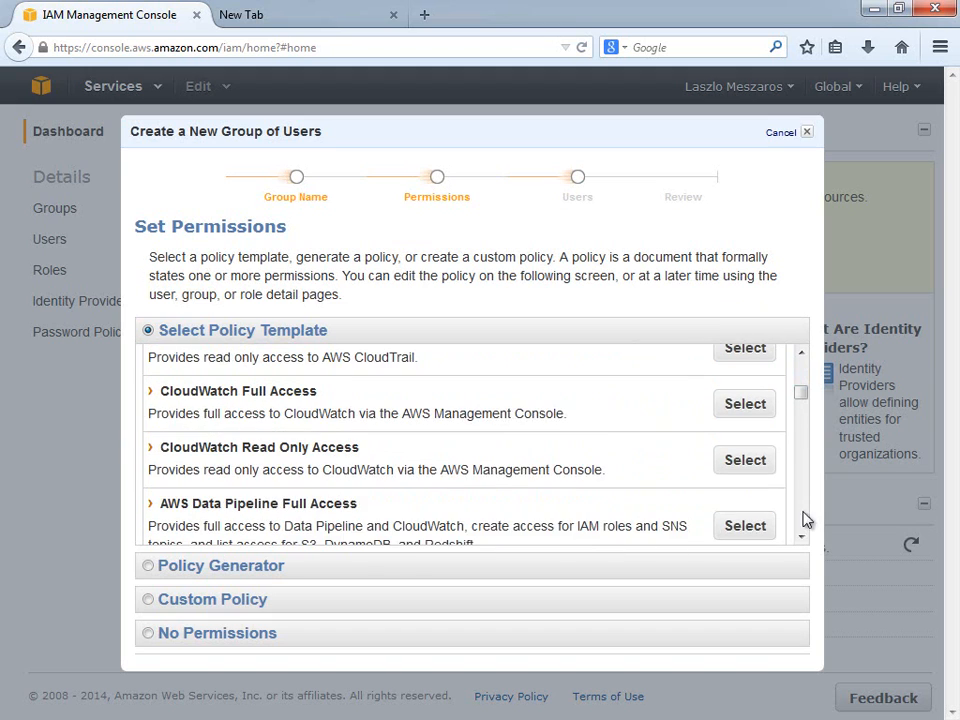
pyautogui.click(801, 537)
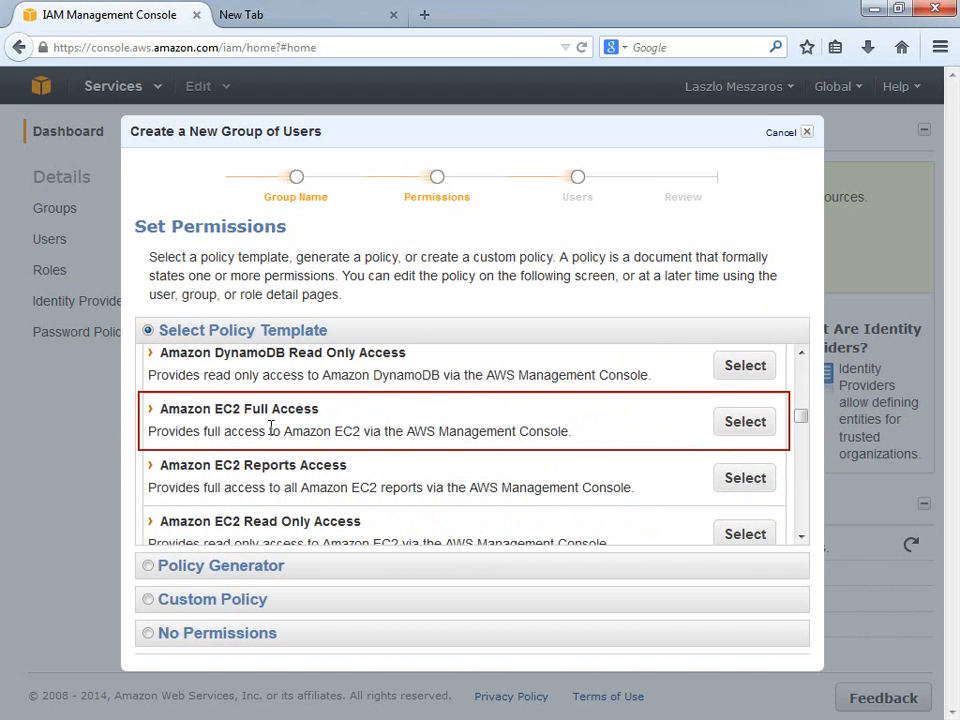
pyautogui.moveTo(163, 405); pyautogui.dragTo(332, 409)
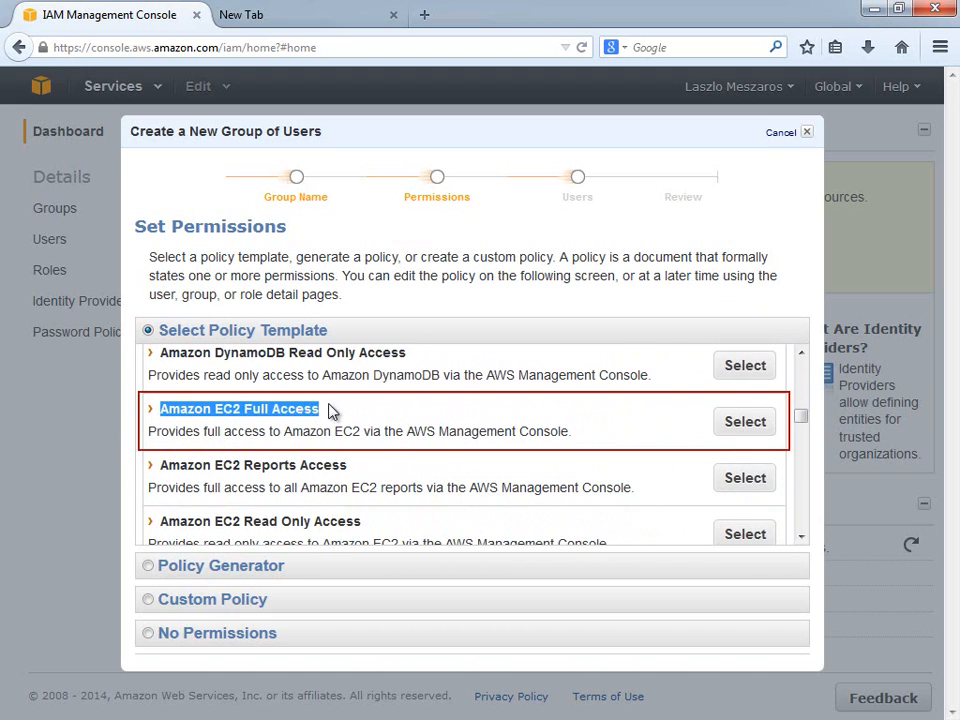
pyautogui.click(745, 422)
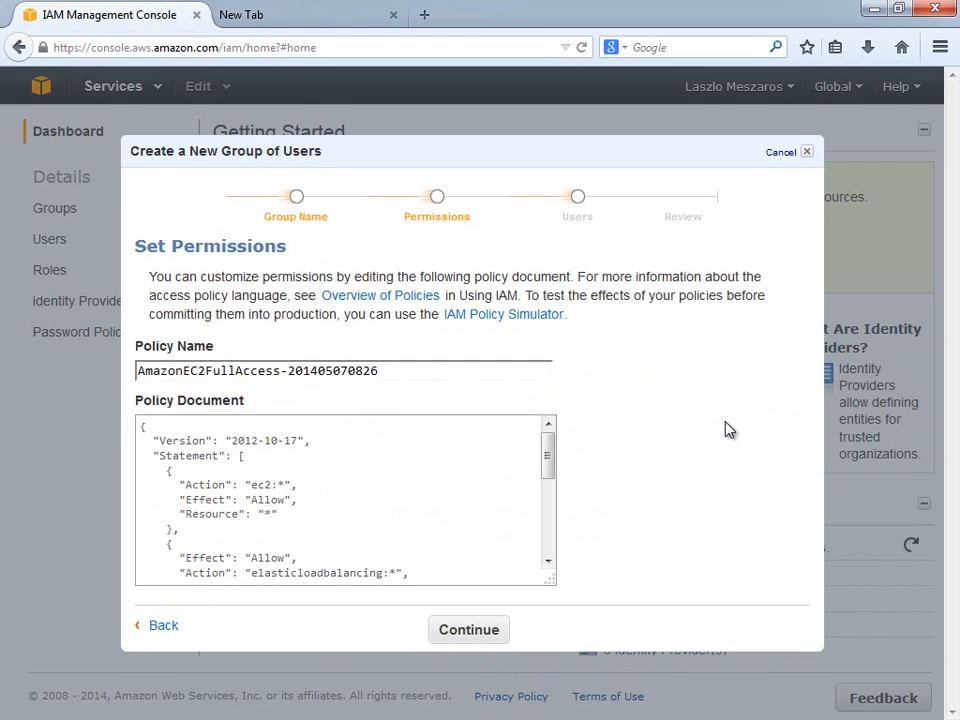
pyautogui.click(469, 630)
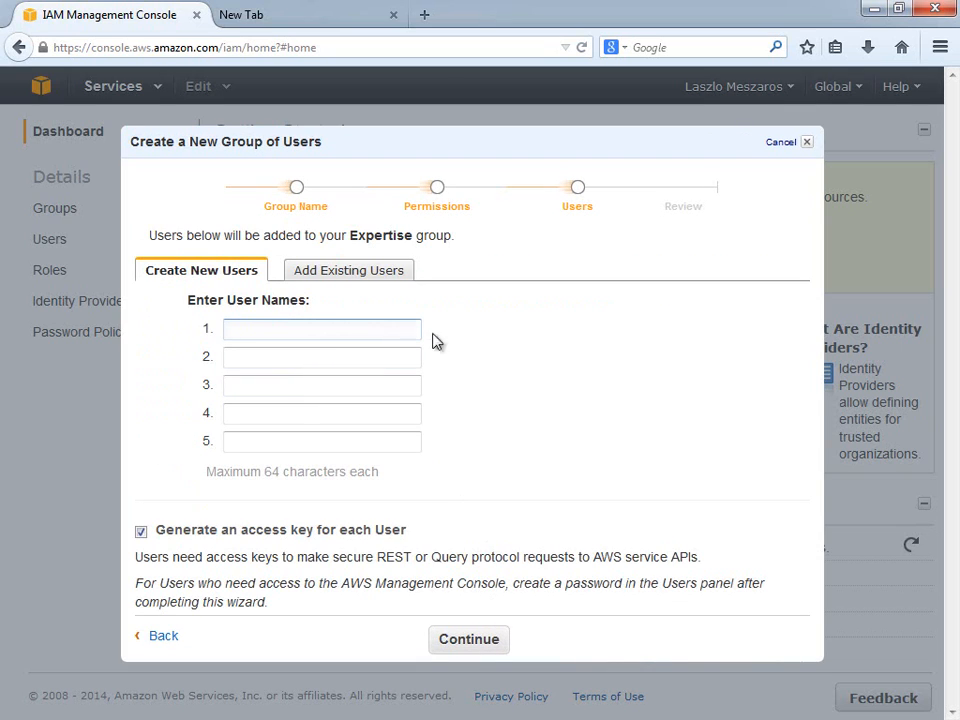
# Add a user named 'developers' to the group and proceed to Review.
pyautogui.write('dev')
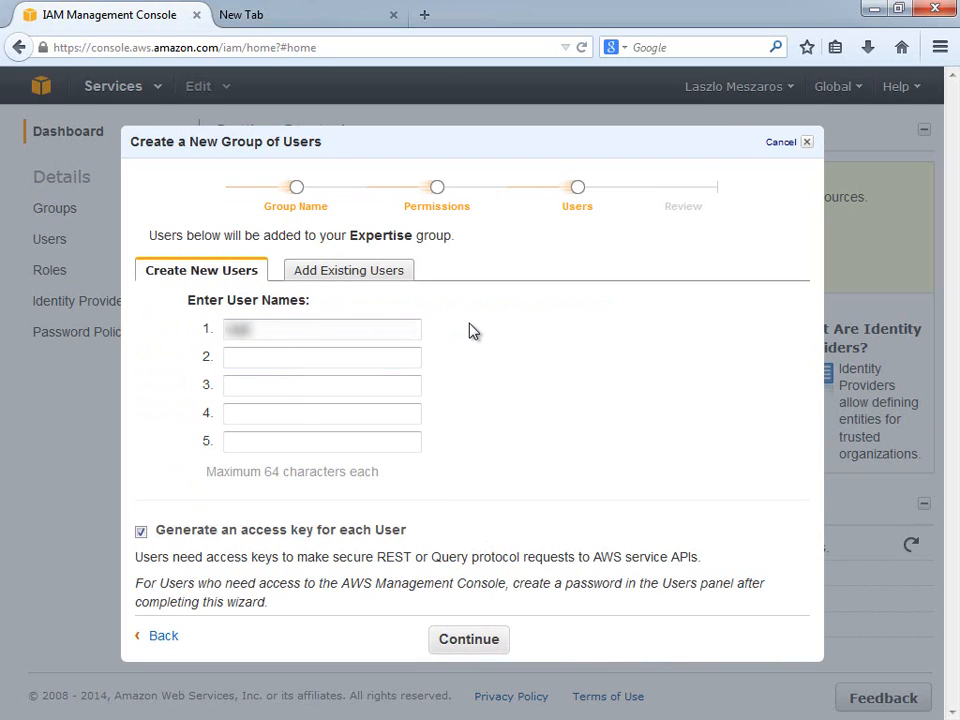
pyautogui.write('elopers')
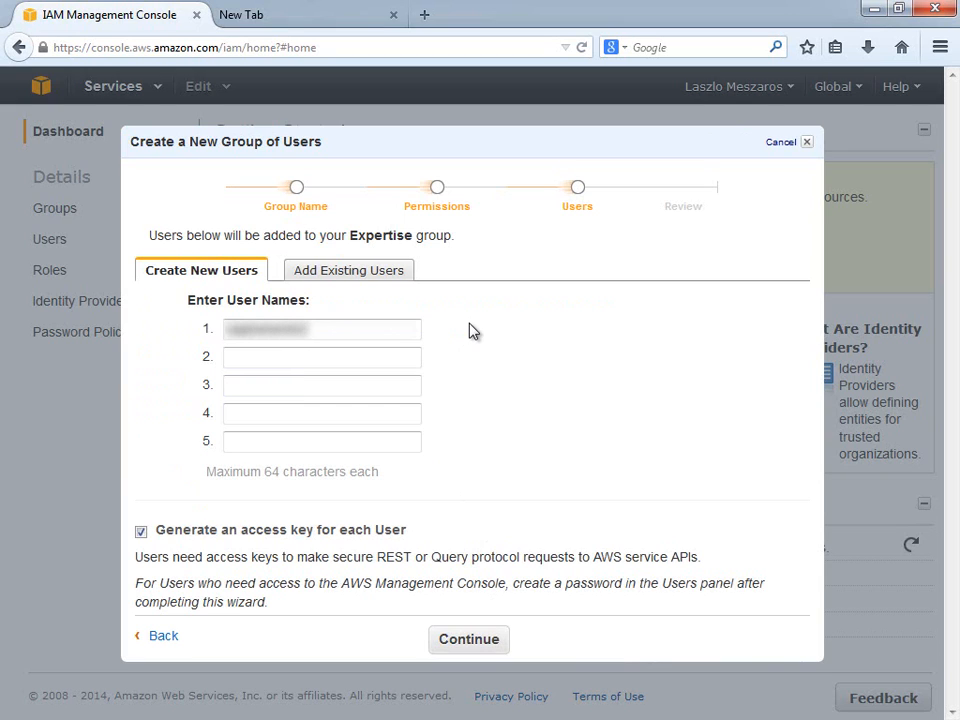
pyautogui.click(480, 641)
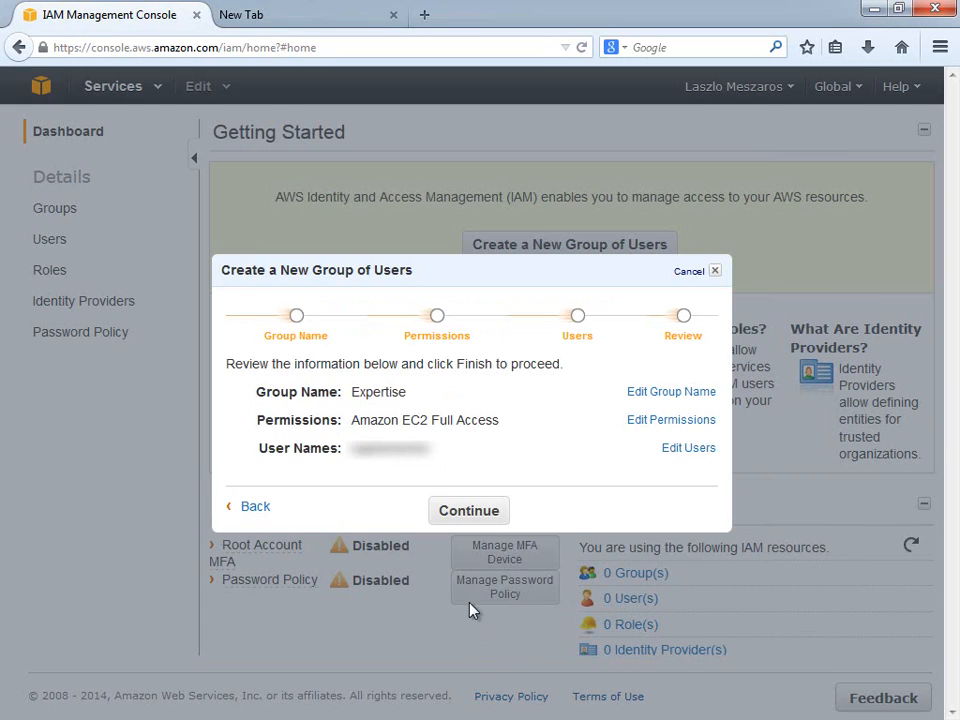
# Create the group and user, save credentials as credentials(1).csv, and close the wizard.
pyautogui.click(460, 515)
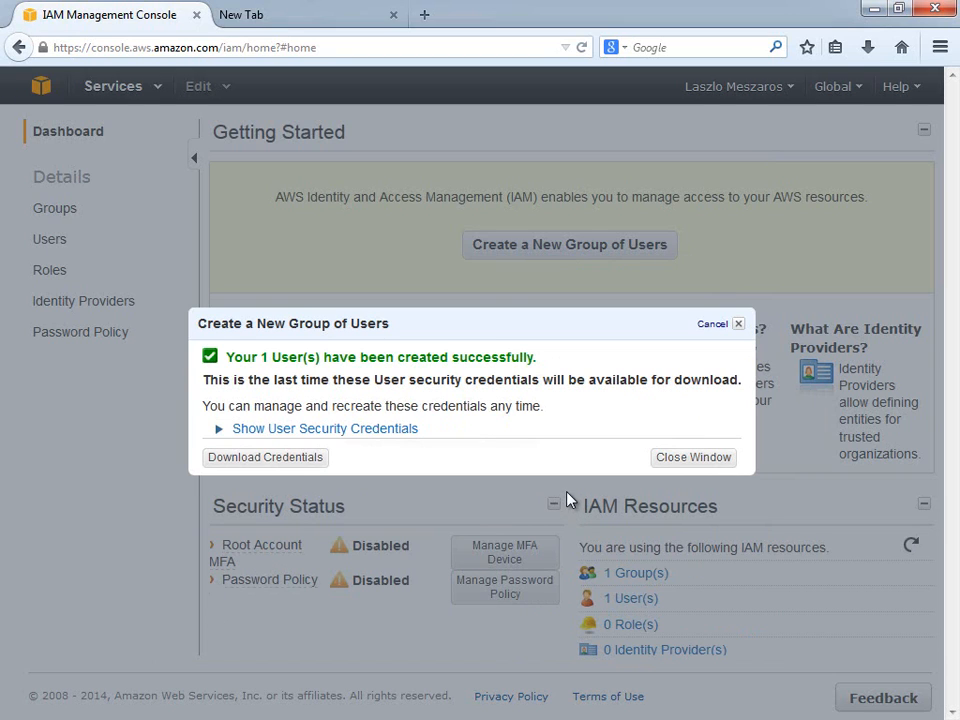
pyautogui.click(290, 463)
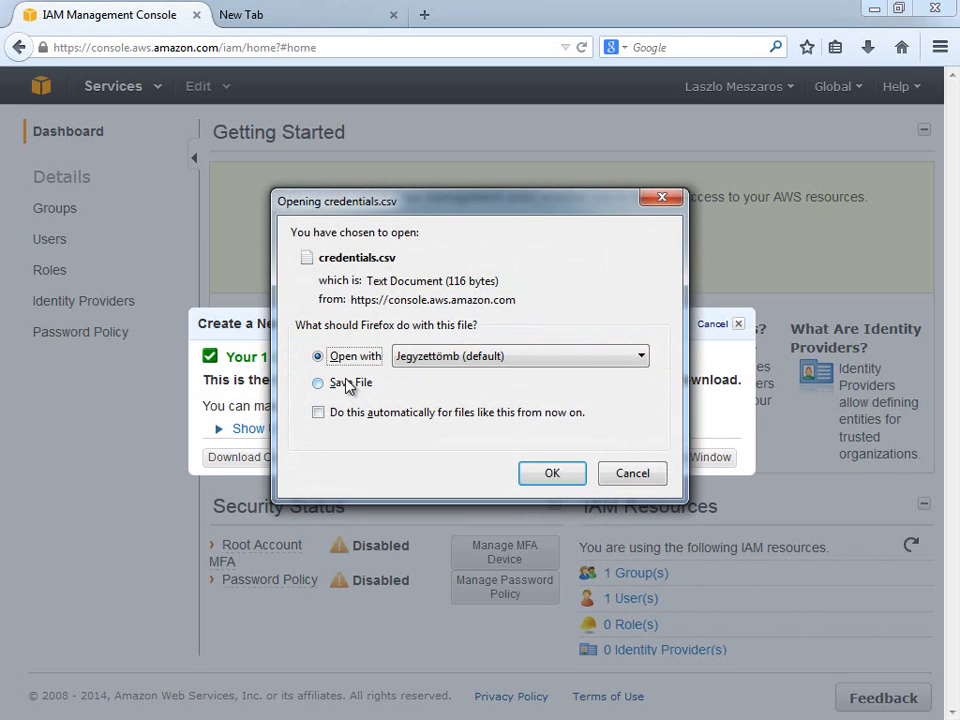
pyautogui.click(345, 386)
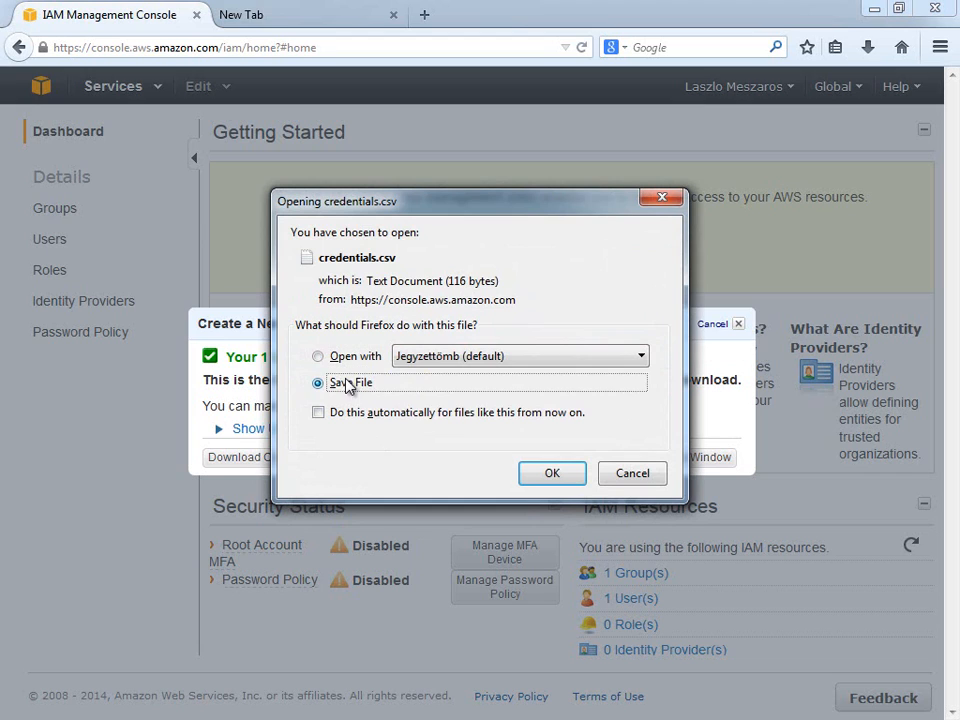
pyautogui.click(552, 475)
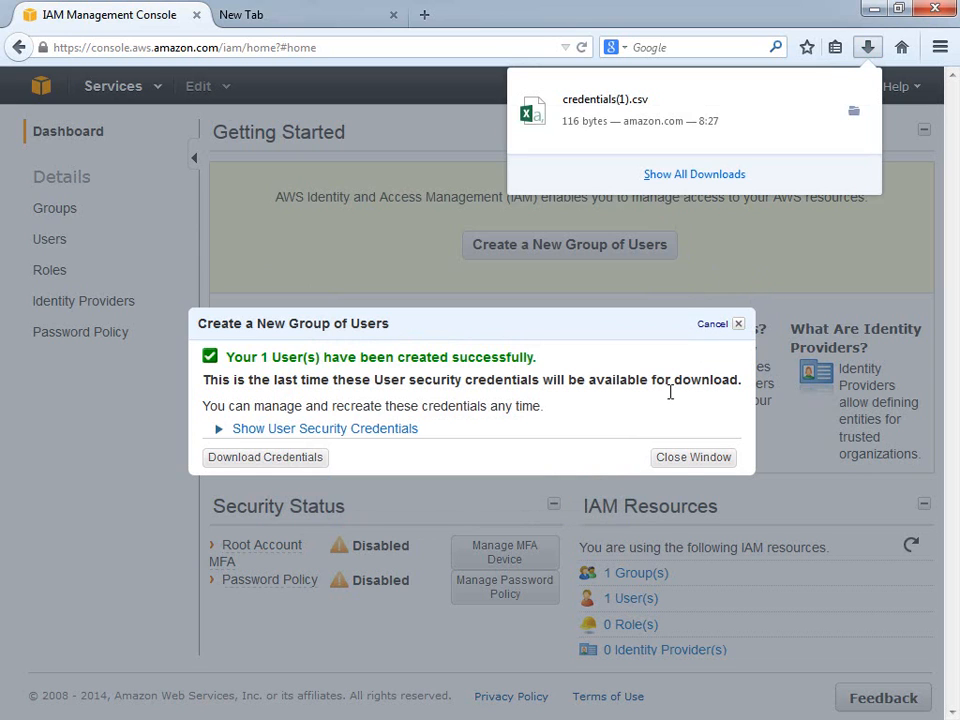
pyautogui.click(683, 460)
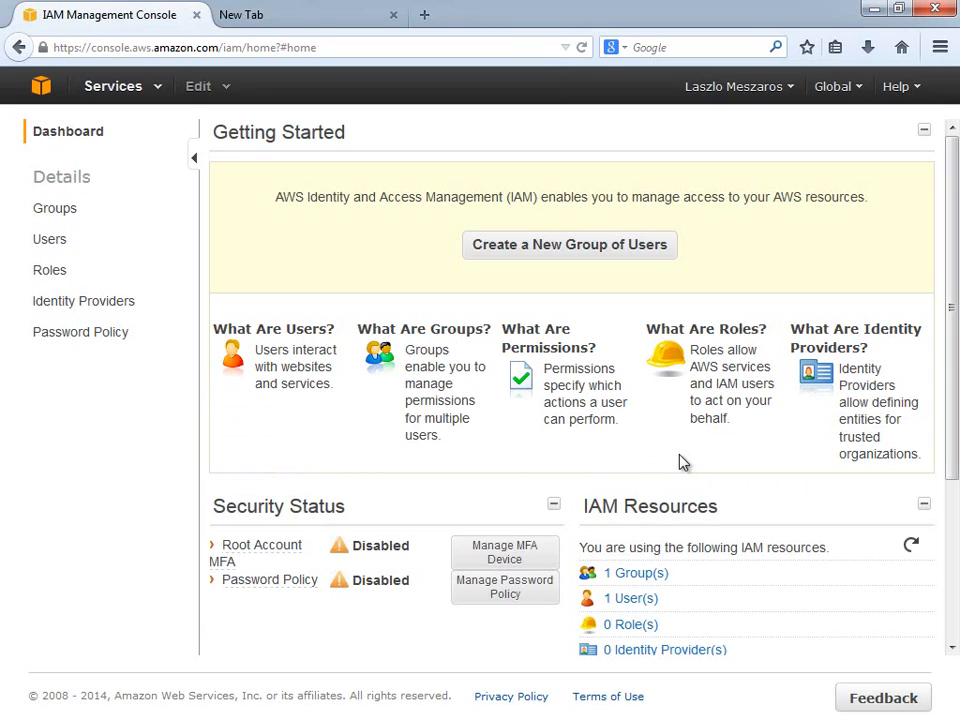
pyautogui.click(55, 212)
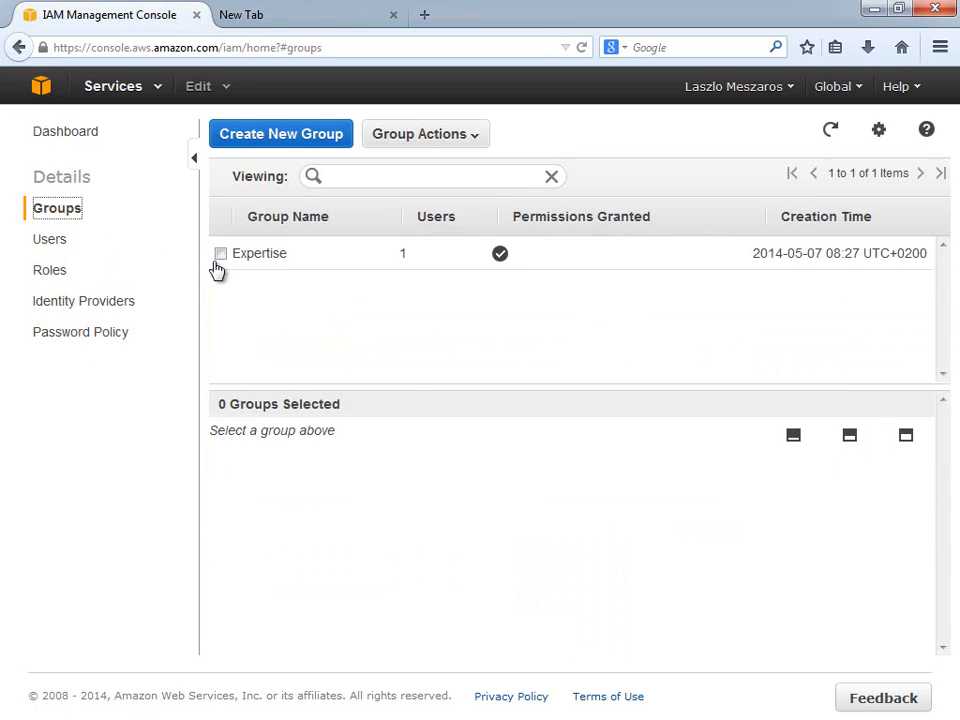
pyautogui.click(217, 260)
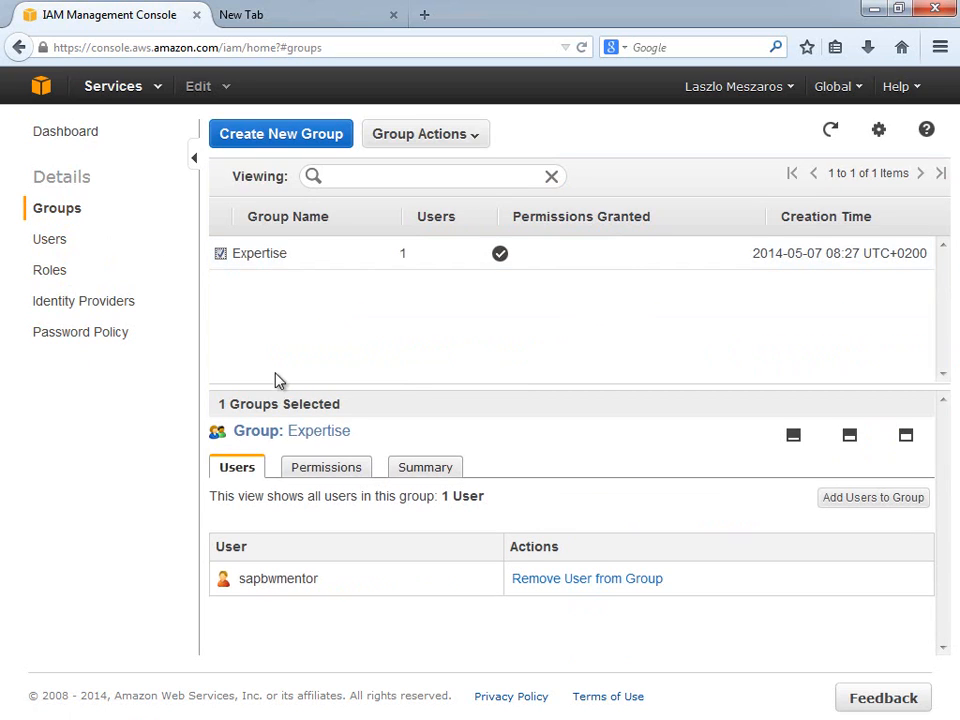
pyautogui.click(328, 470)
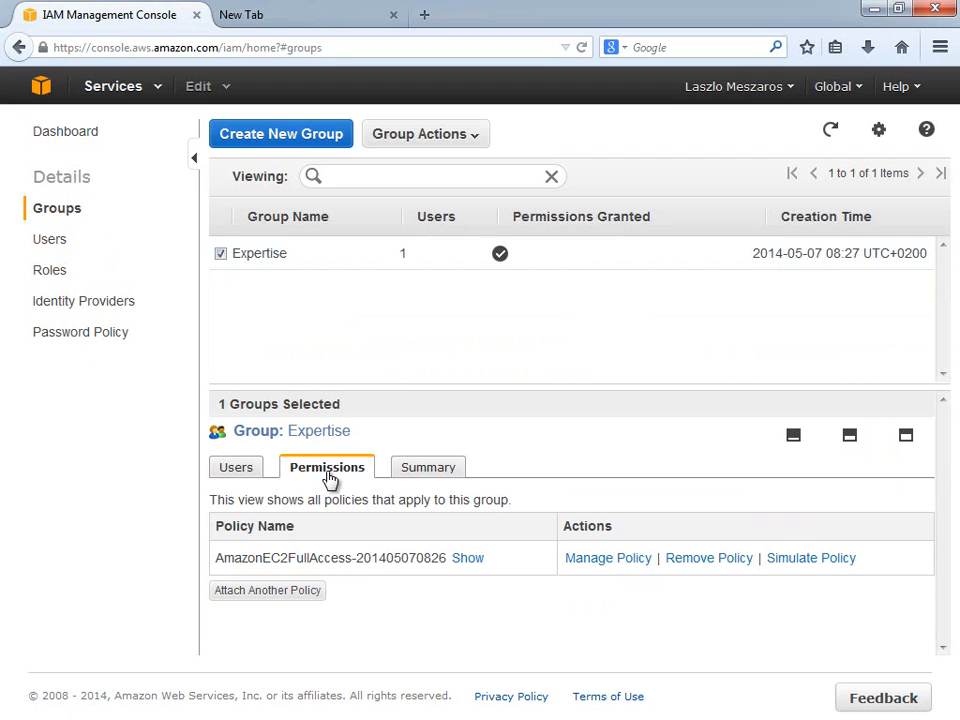
# Attach the Read Only Access policy template to the Expertise group.
pyautogui.click(296, 596)
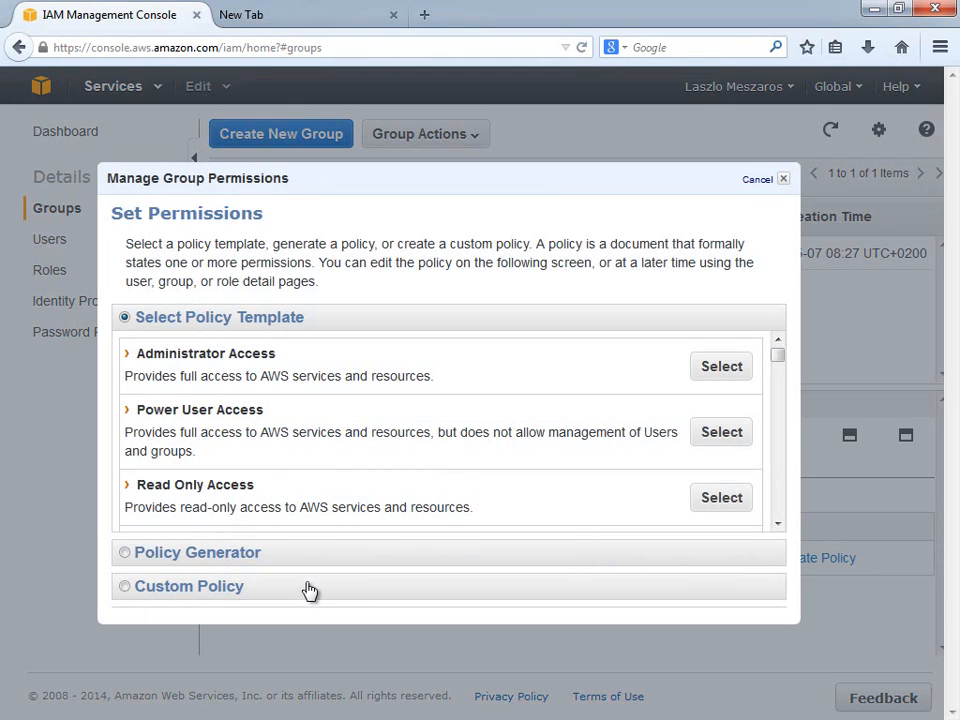
pyautogui.click(779, 524)
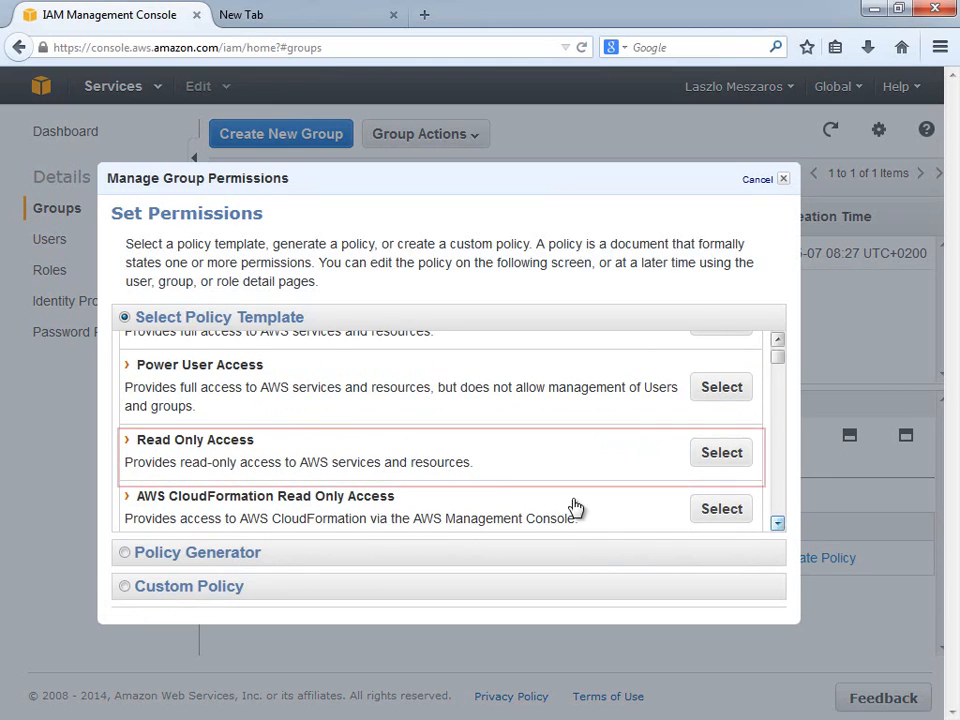
pyautogui.moveTo(259, 450); pyautogui.dragTo(137, 446)
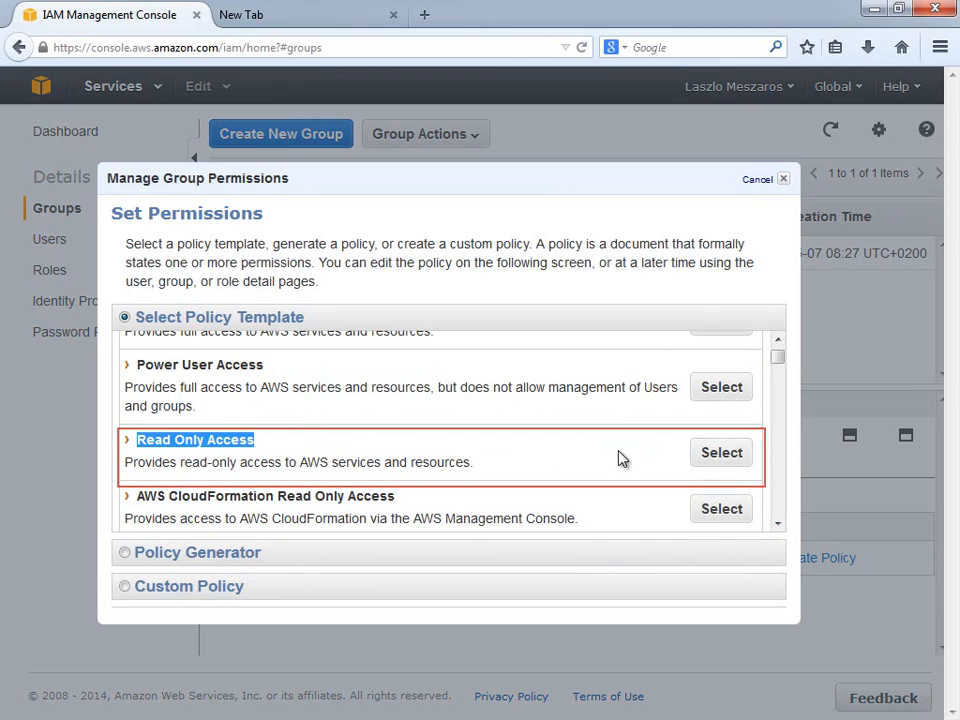
pyautogui.click(710, 462)
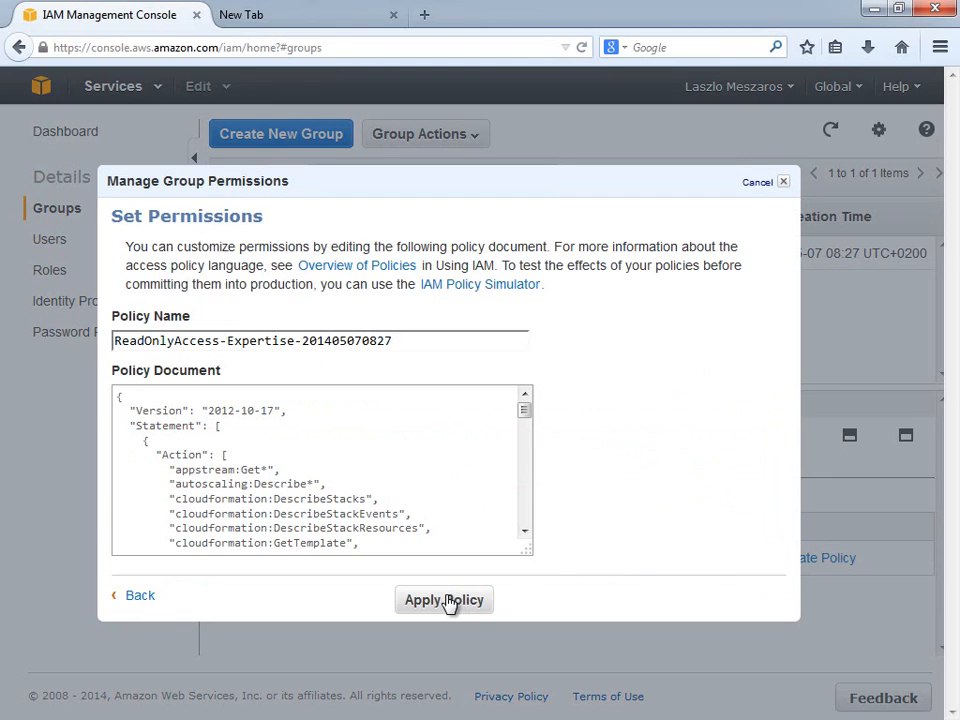
pyautogui.click(445, 600)
# Attach the Amazon VPC Full Access policy template to the group.
pyautogui.click(268, 626)
pyautogui.scroll(-5, 784, 427)
pyautogui.scroll(-15, 784, 427)
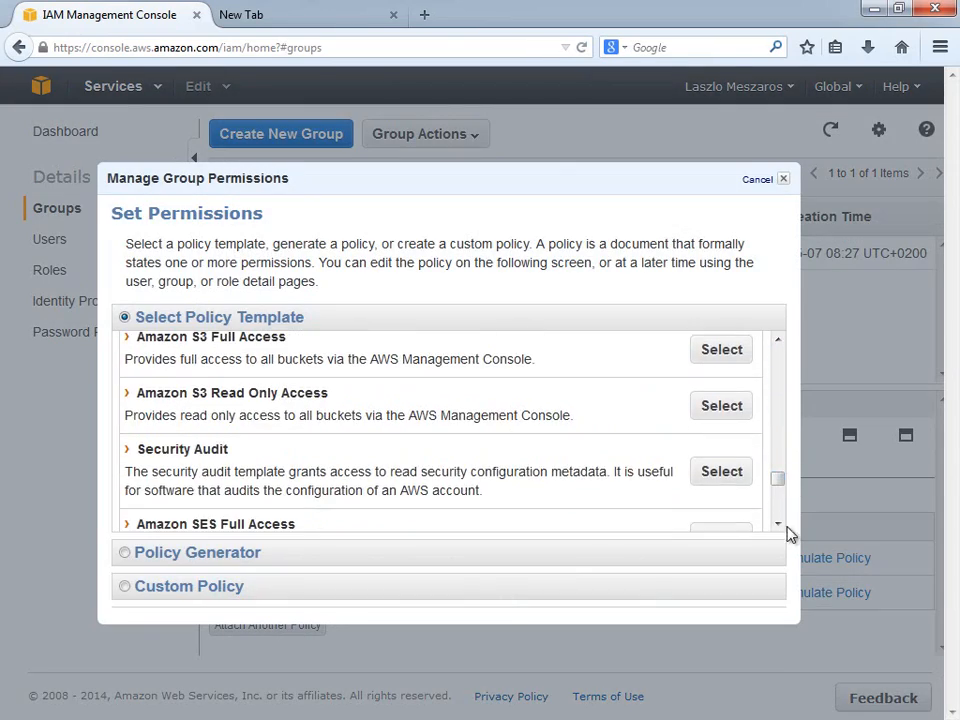
pyautogui.moveTo(309, 422); pyautogui.dragTo(130, 428)
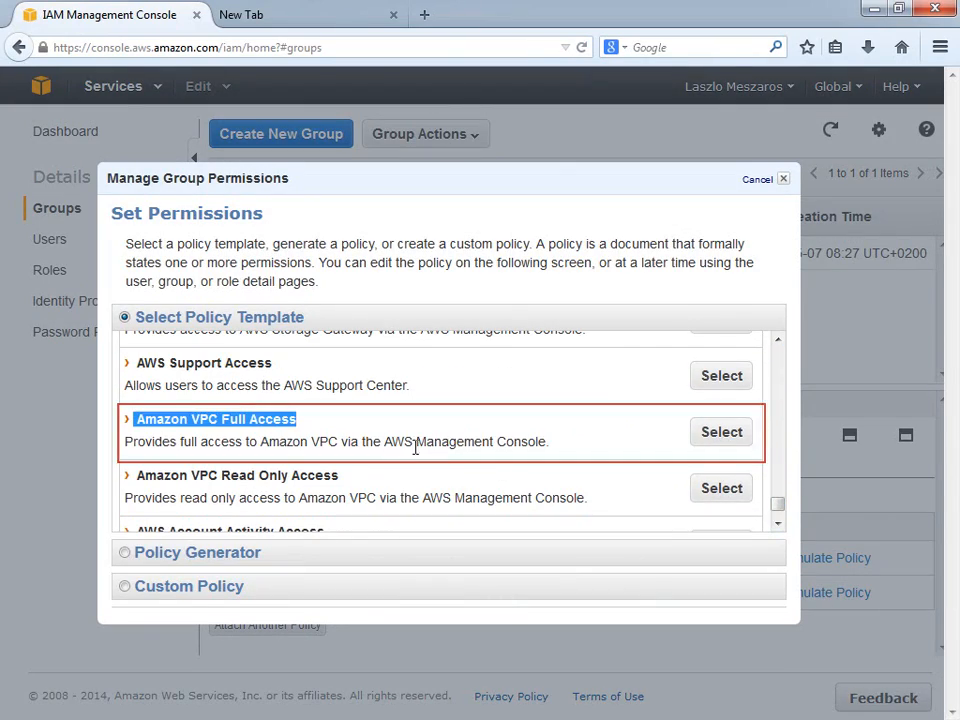
pyautogui.click(721, 432)
pyautogui.click(444, 598)
# Attach the AWS Account Usage Report Access policy template to the group.
pyautogui.click(295, 638)
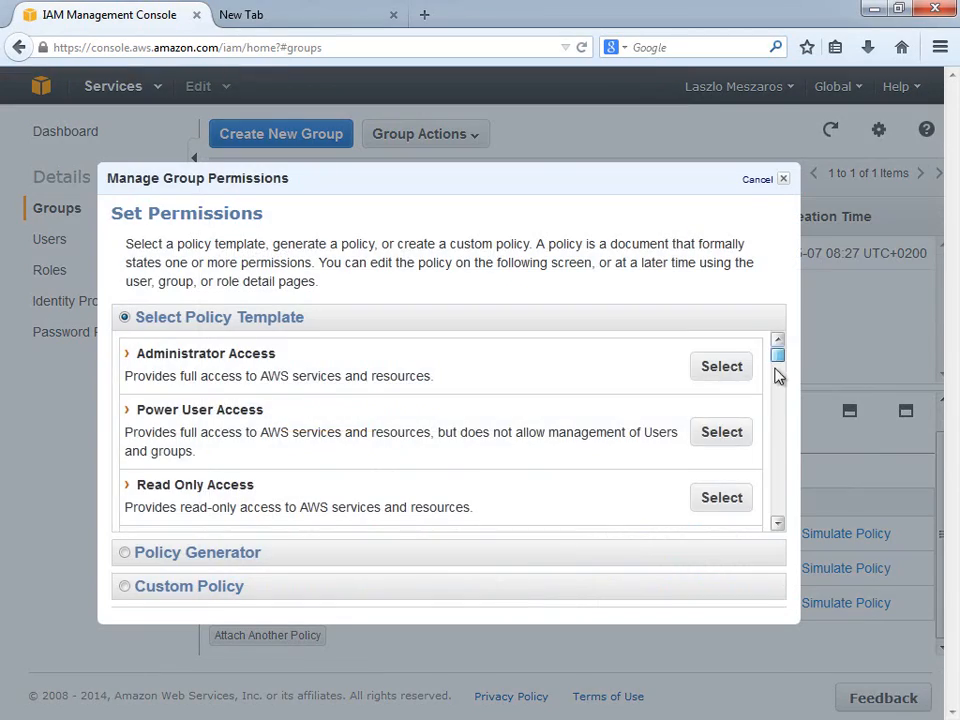
pyautogui.scroll(-15, 778, 375)
pyautogui.scroll(-5, 783, 532)
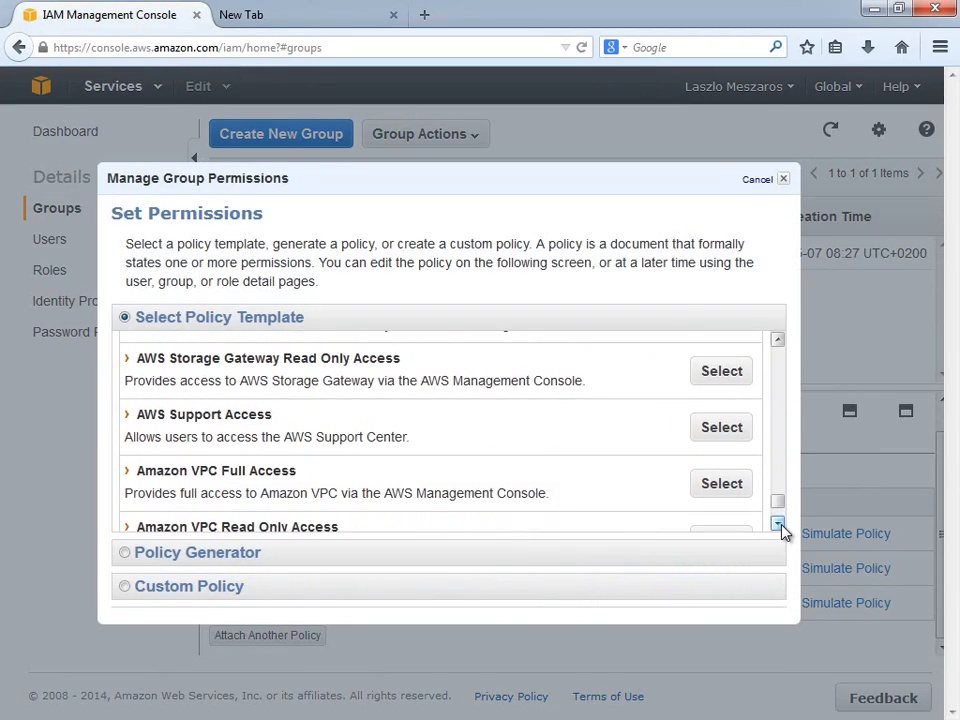
pyautogui.moveTo(364, 489); pyautogui.dragTo(136, 490)
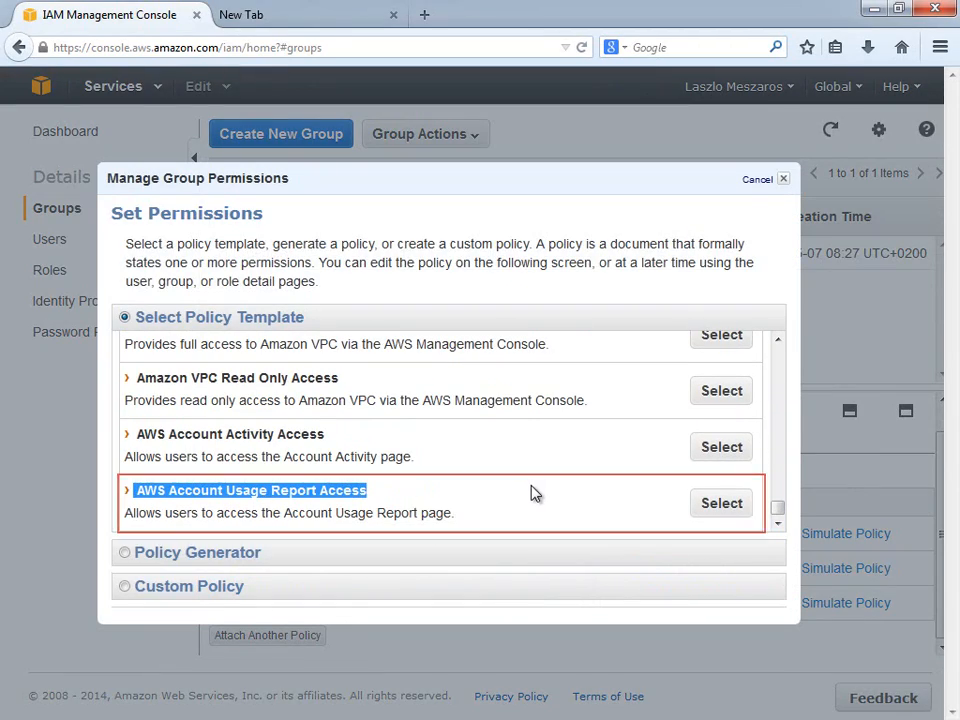
pyautogui.click(721, 503)
pyautogui.click(462, 597)
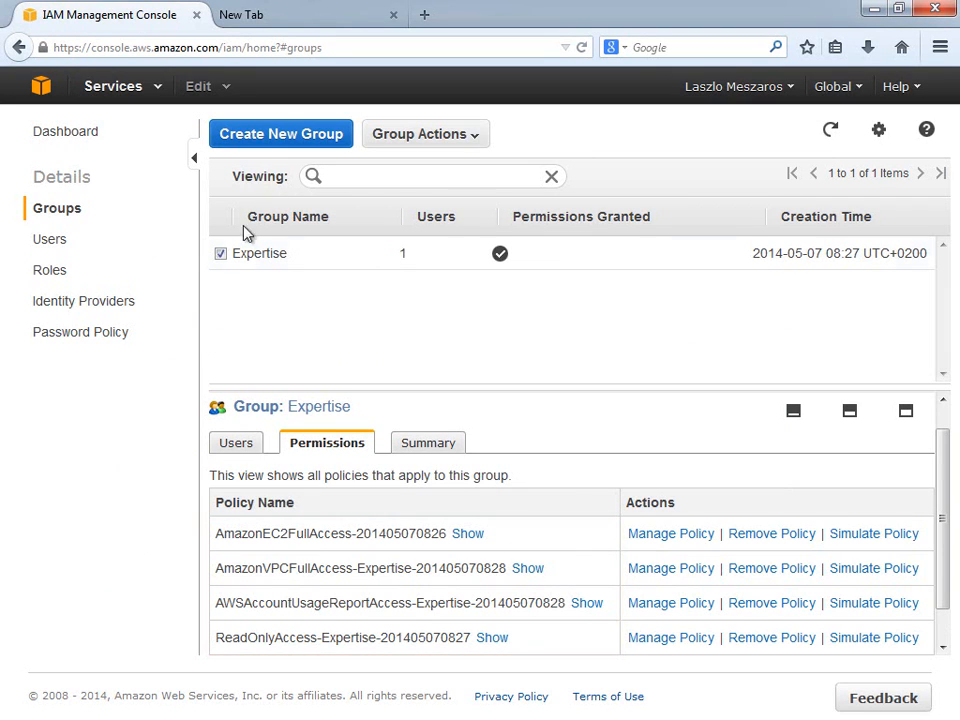
pyautogui.click(283, 18)
# Load store.sap.com and bring up its log-on form.
pyautogui.click(158, 47)
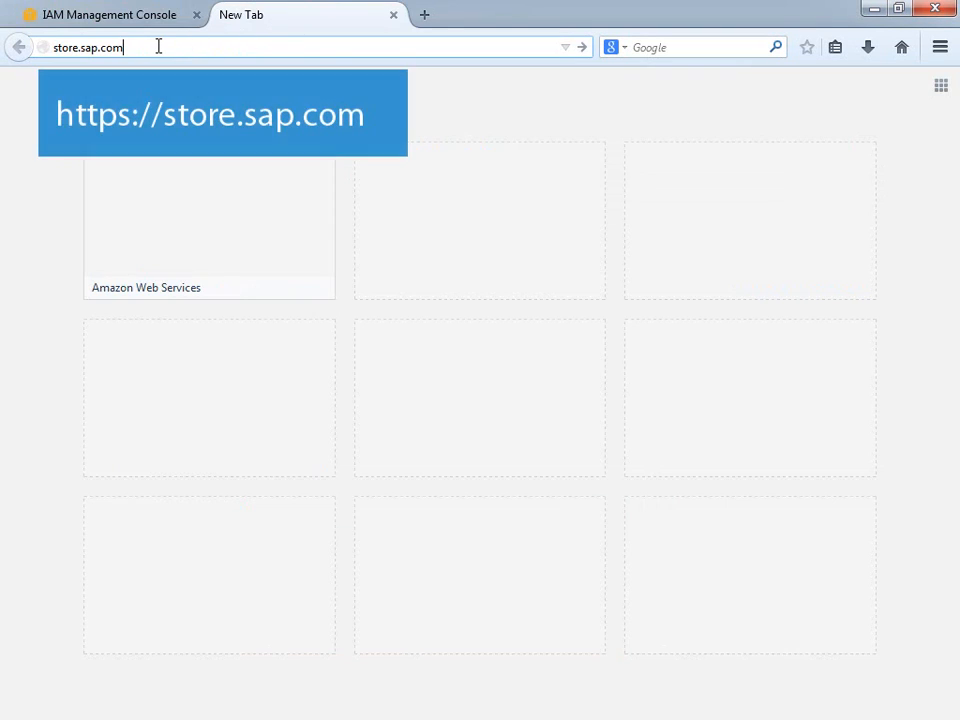
pyautogui.press('Return')
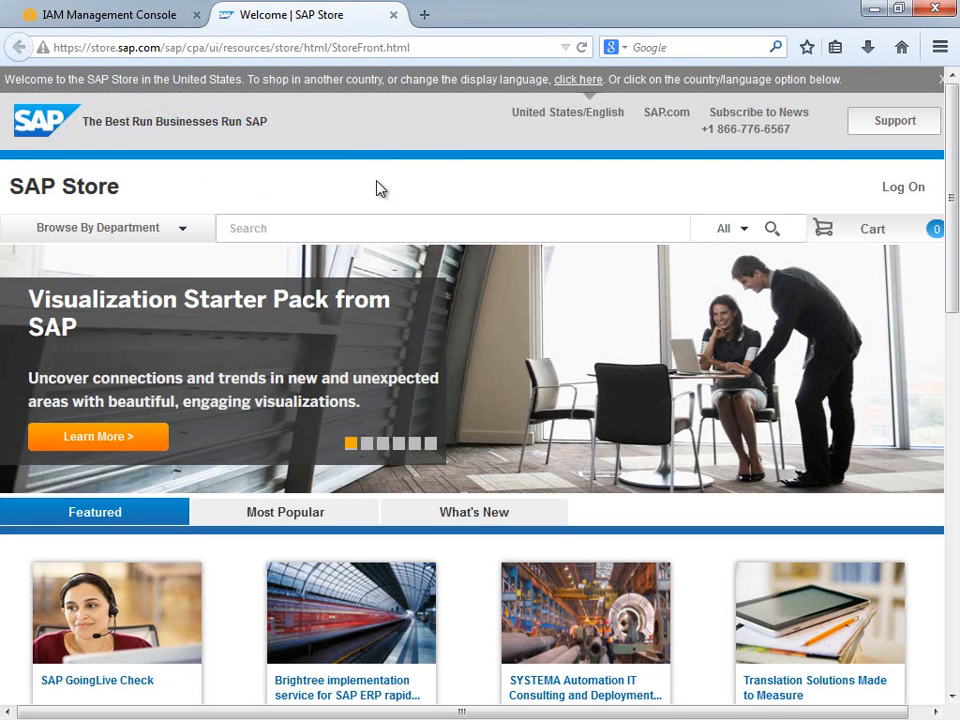
pyautogui.click(903, 191)
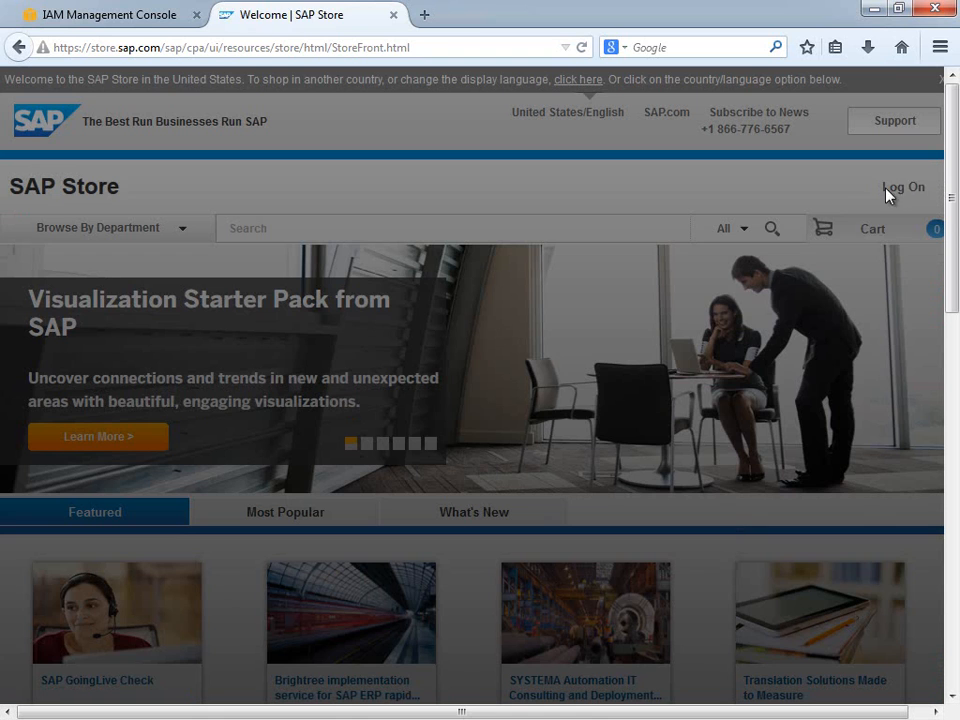
# Log on to SAP Store with the account user name and password.
pyautogui.click(588, 246)
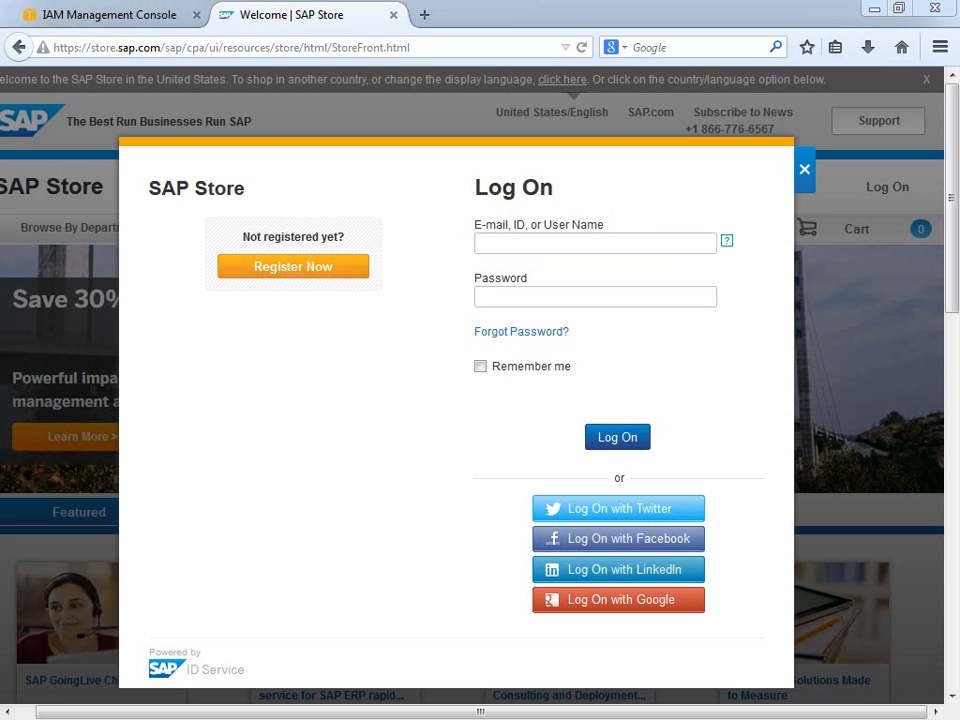
pyautogui.click(510, 242)
pyautogui.hotkey('ctrl', 'v')
pyautogui.click(476, 297)
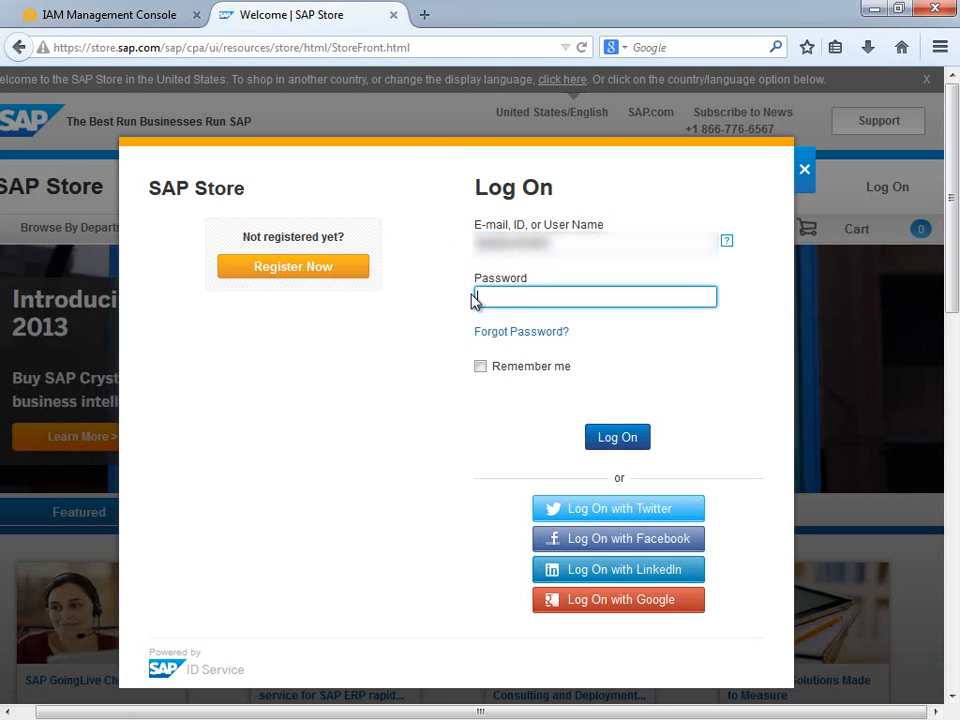
pyautogui.write('******')
pyautogui.click(630, 442)
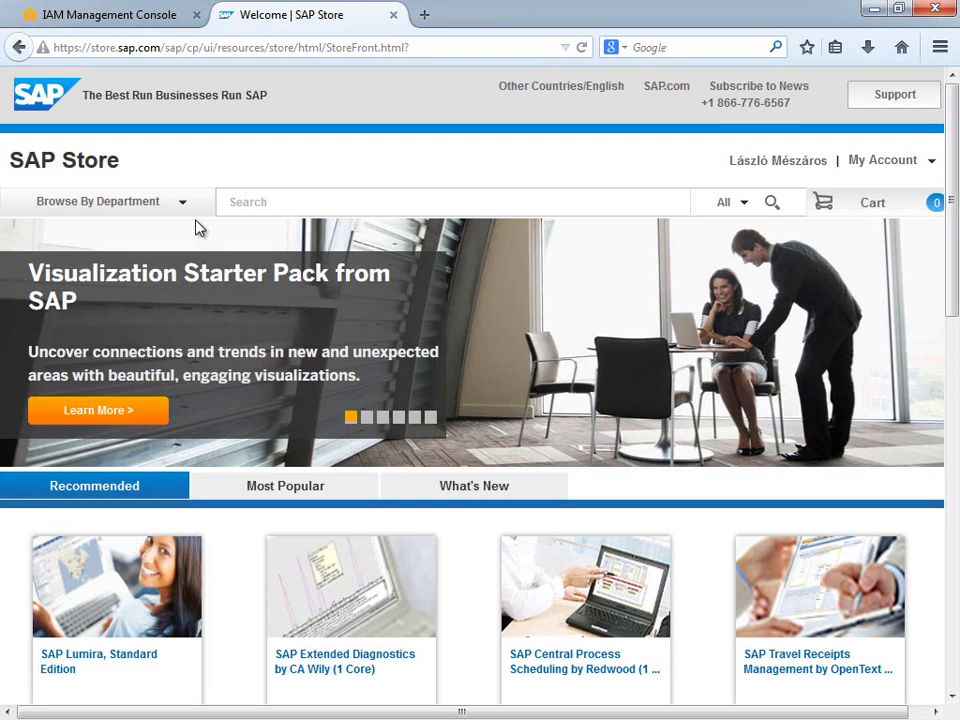
# Browse Cloud Solutions to the SAP Cloud Appliance Library list of 5 solutions.
pyautogui.click(185, 208)
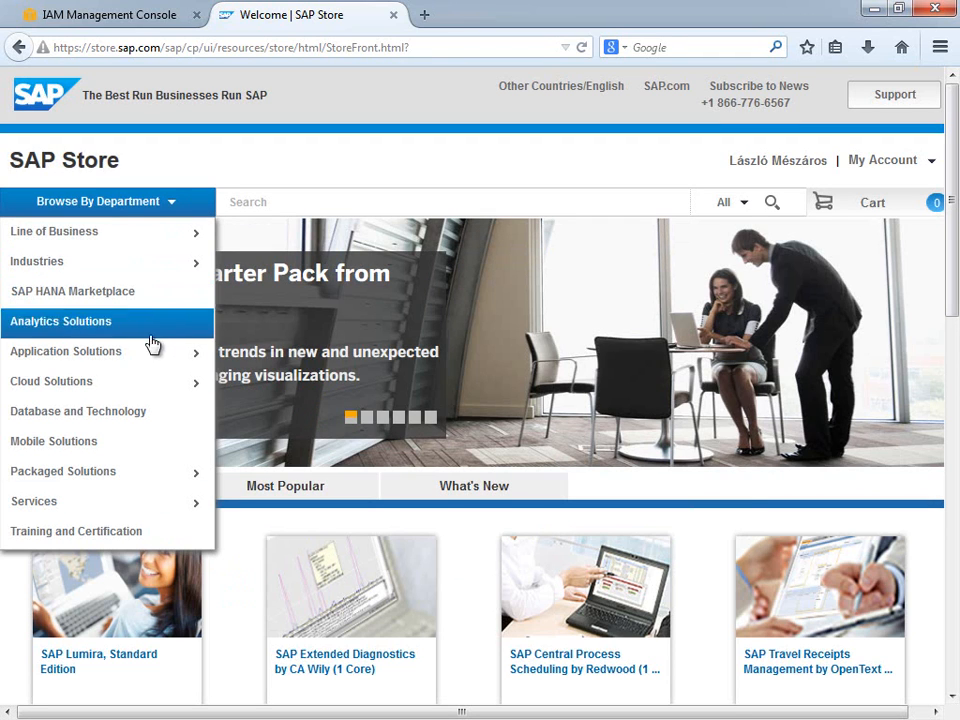
pyautogui.moveTo(159, 388)
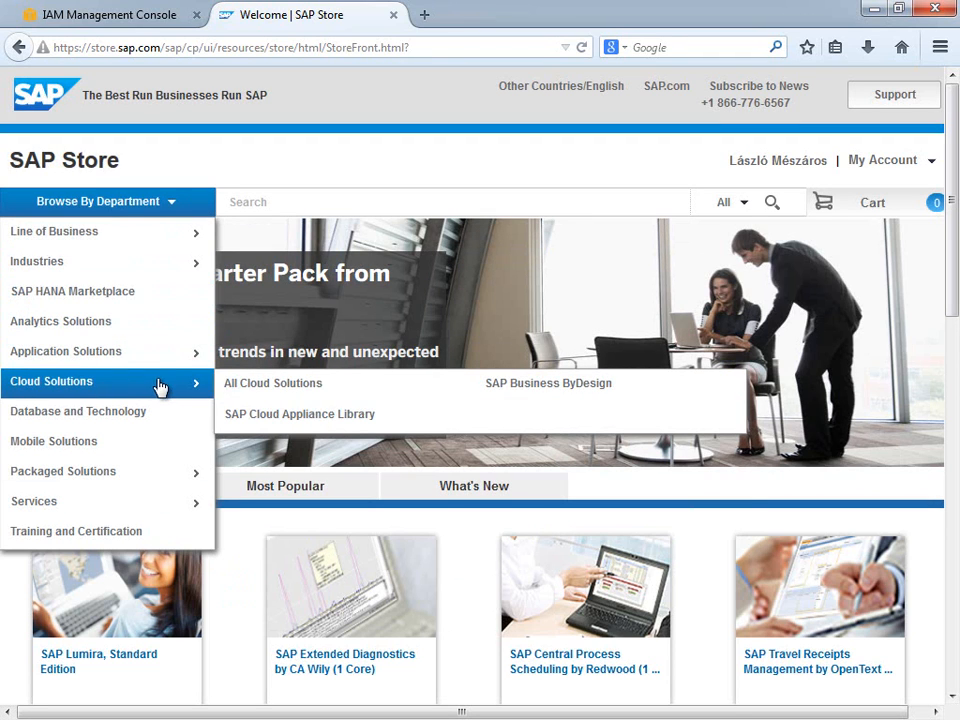
pyautogui.click(284, 428)
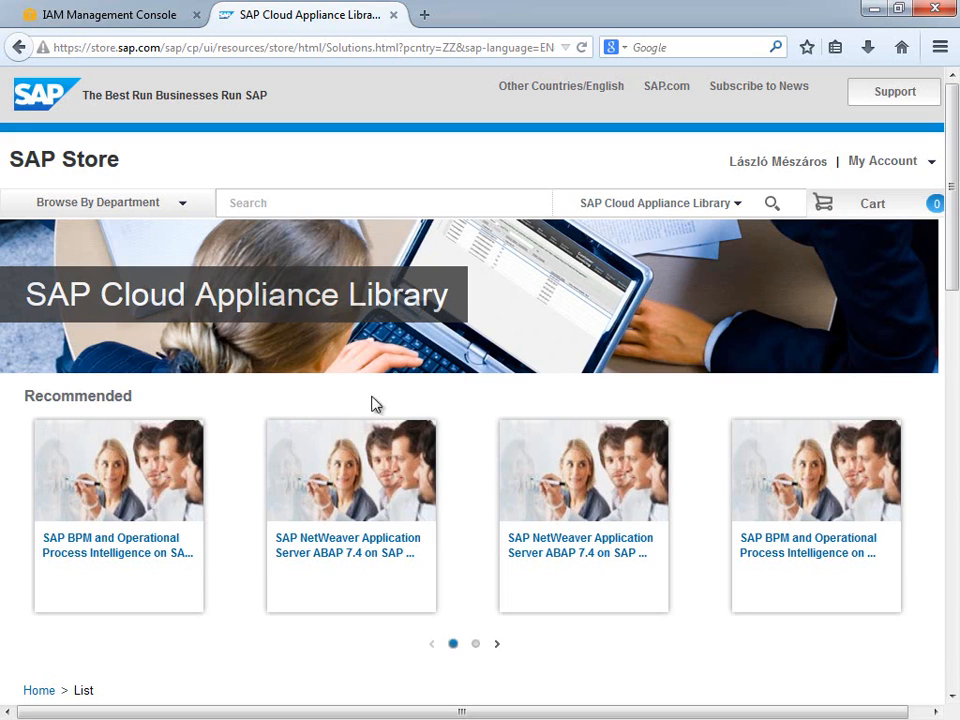
pyautogui.moveTo(951, 240); pyautogui.dragTo(955, 443)
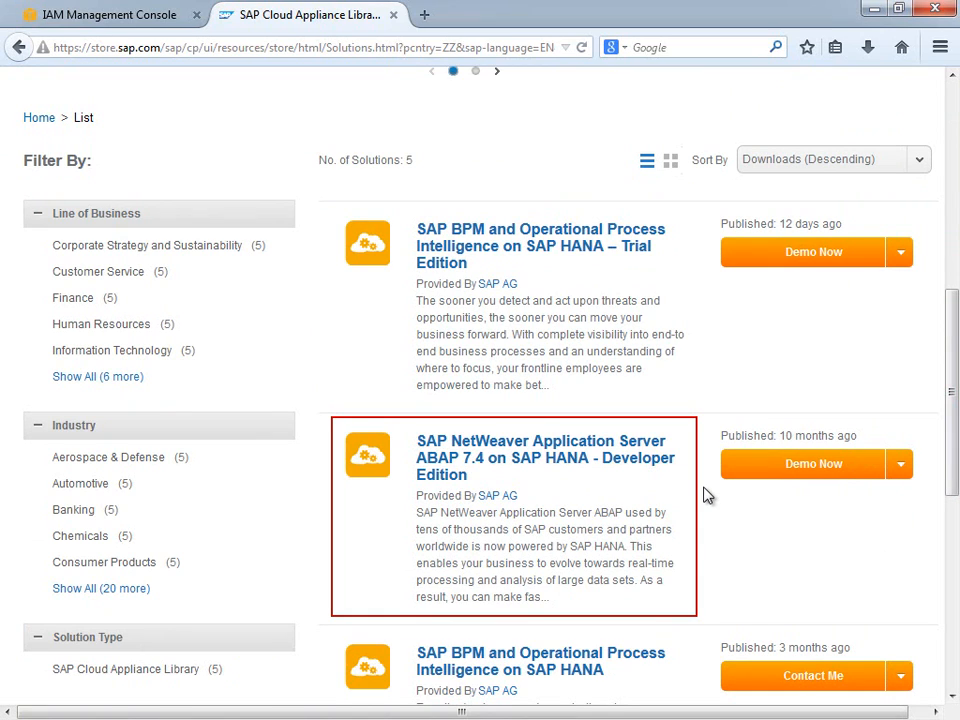
# Start the NetWeaver ABAP Developer Edition demo and paste the AWS access key and secret key.
pyautogui.click(769, 470)
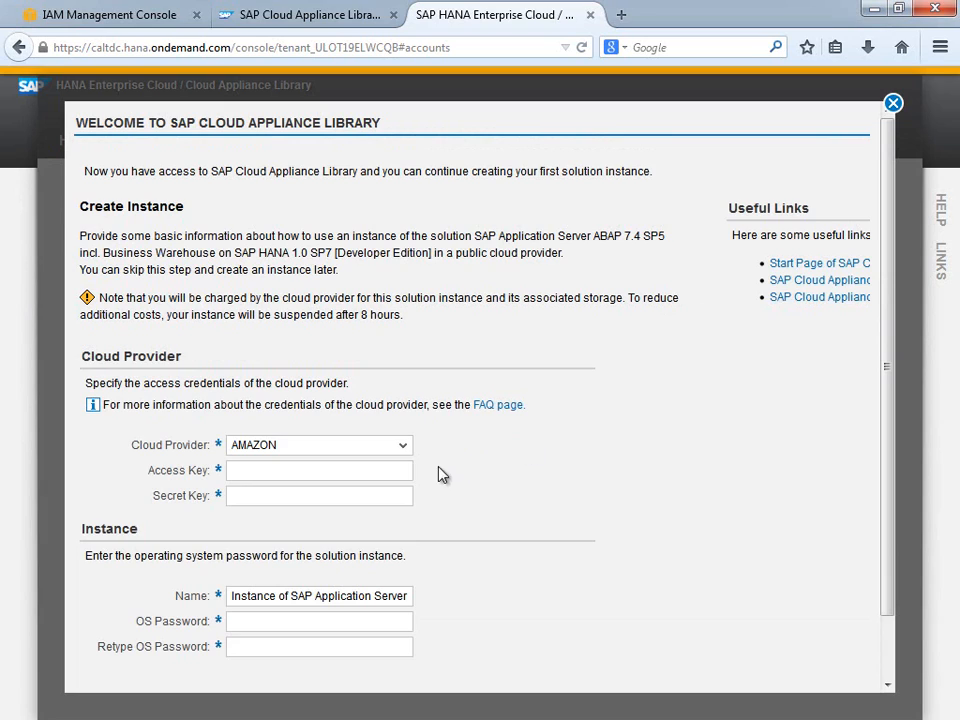
pyautogui.click(315, 469)
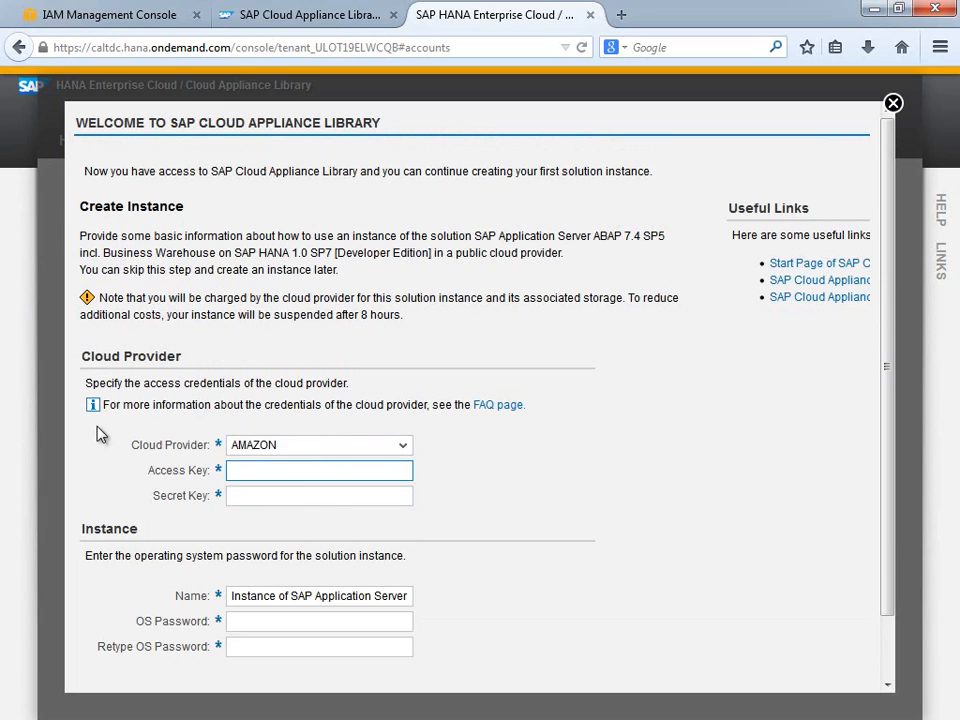
pyautogui.hotkey('alt', 'Tab')
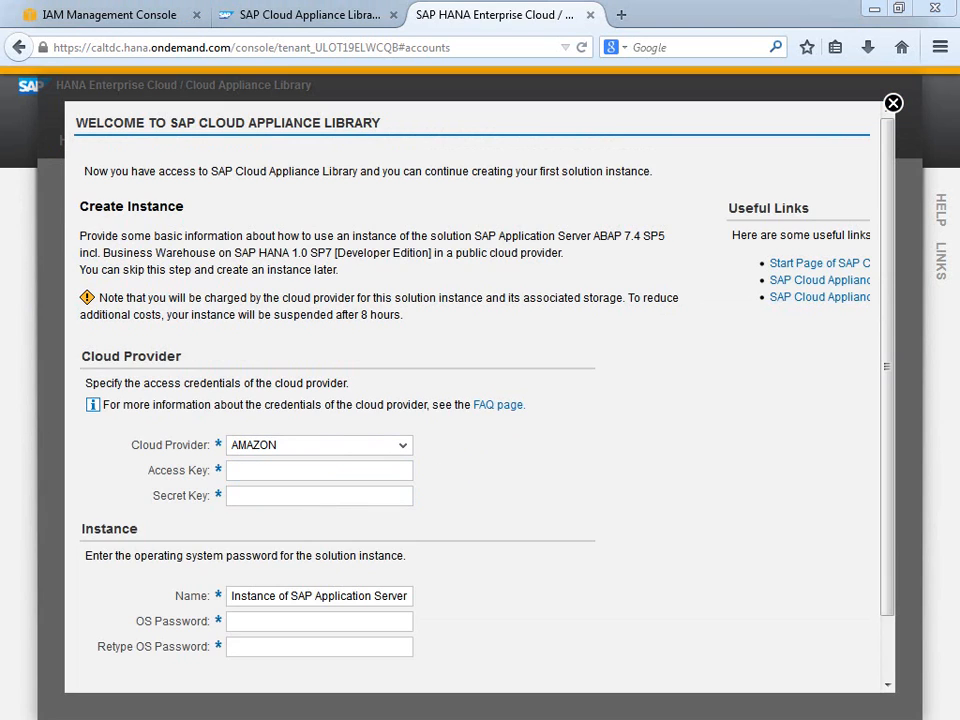
pyautogui.click(264, 469)
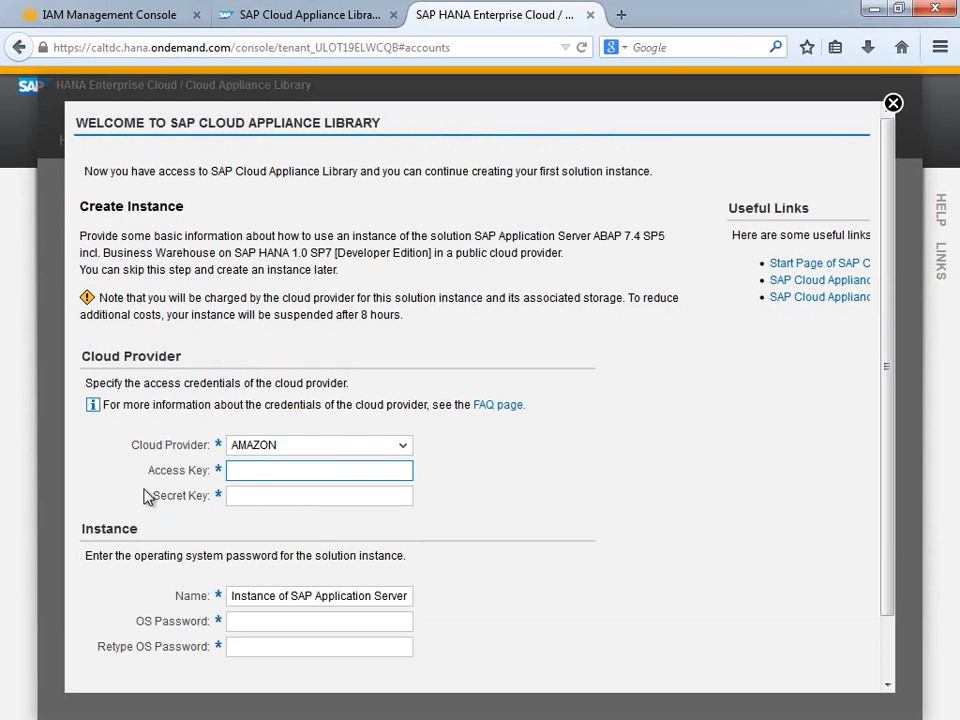
pyautogui.hotkey('ctrl', 'v')
pyautogui.hotkey('alt', 'Tab')
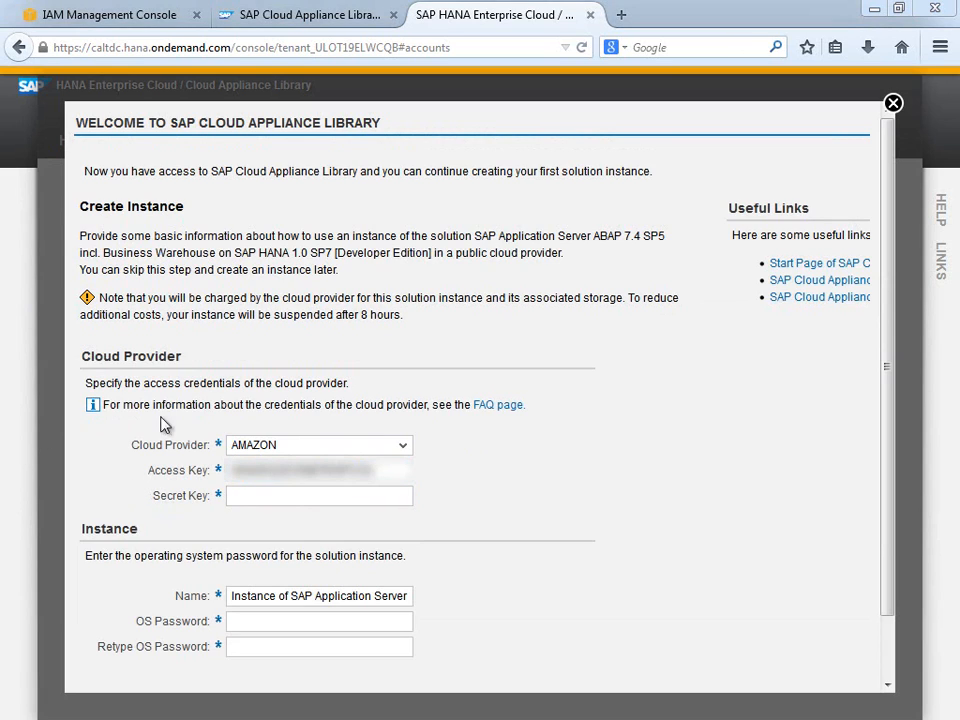
pyautogui.click(244, 493)
pyautogui.hotkey('ctrl', 'v')
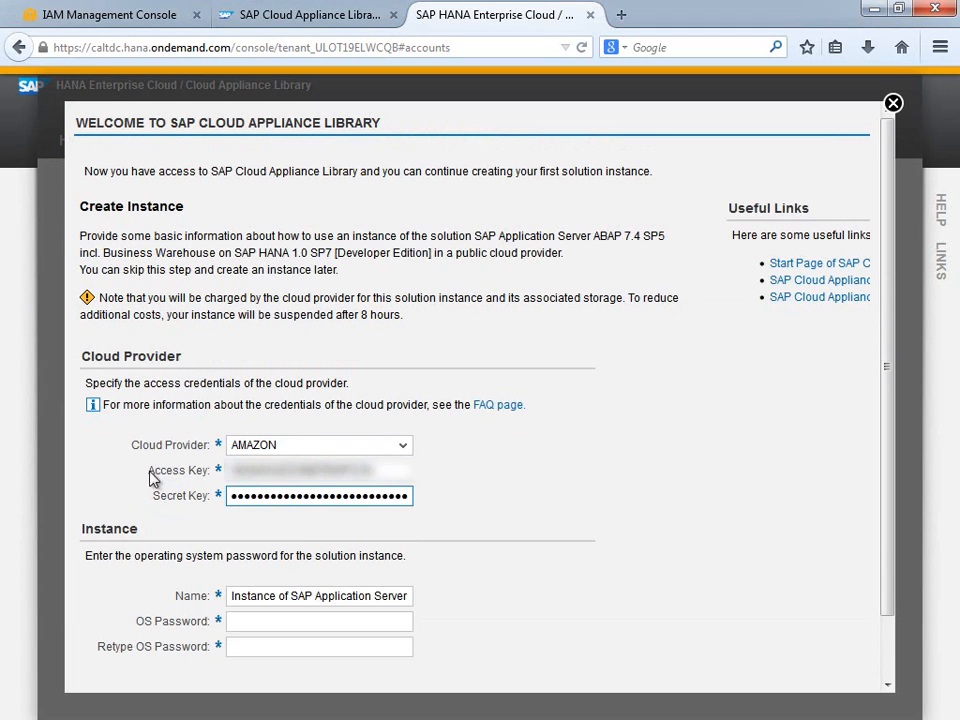
# Enter the OS password, retype it to confirm, and scroll to the bottom of the form.
pyautogui.click(250, 619)
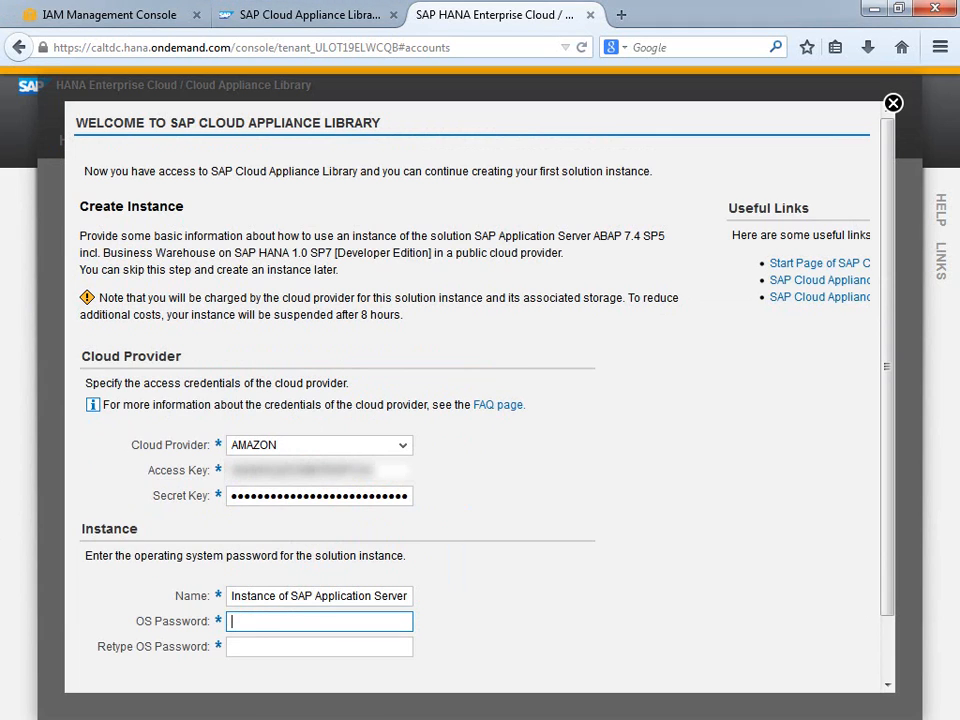
pyautogui.write('•••••••')
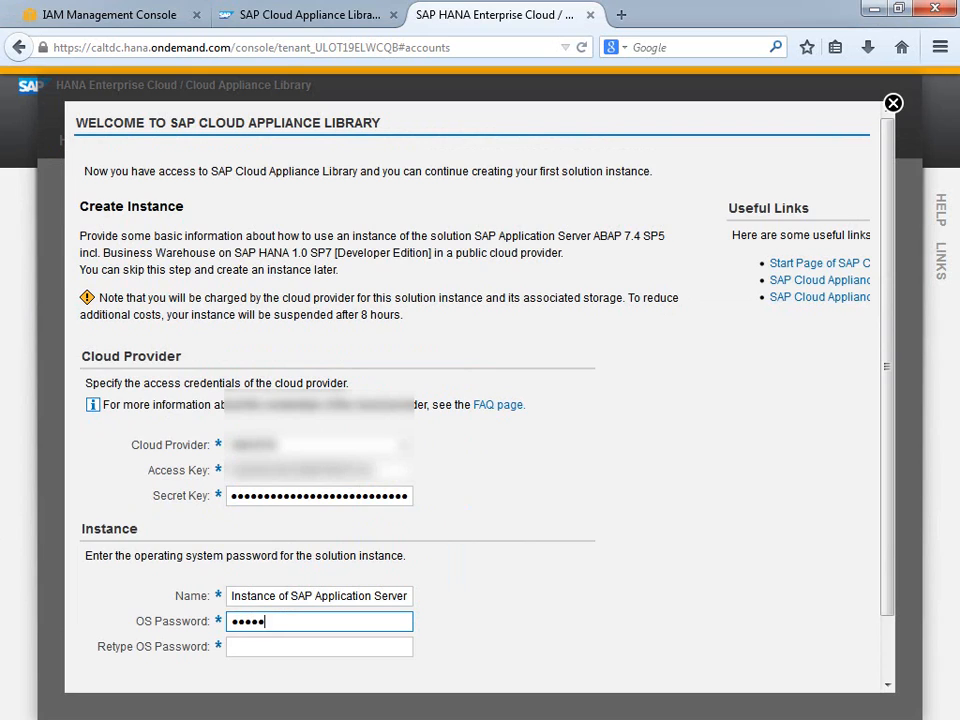
pyautogui.write('••')
pyautogui.press('Tab')
pyautogui.write('•••••••')
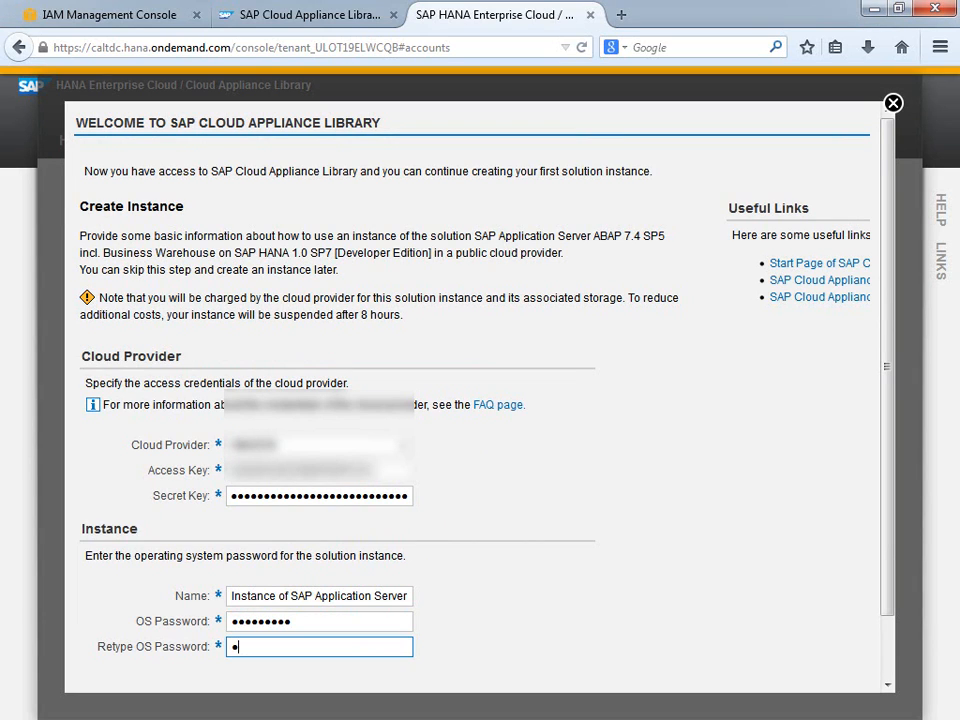
pyautogui.write('••')
pyautogui.moveTo(893, 428); pyautogui.dragTo(900, 508)
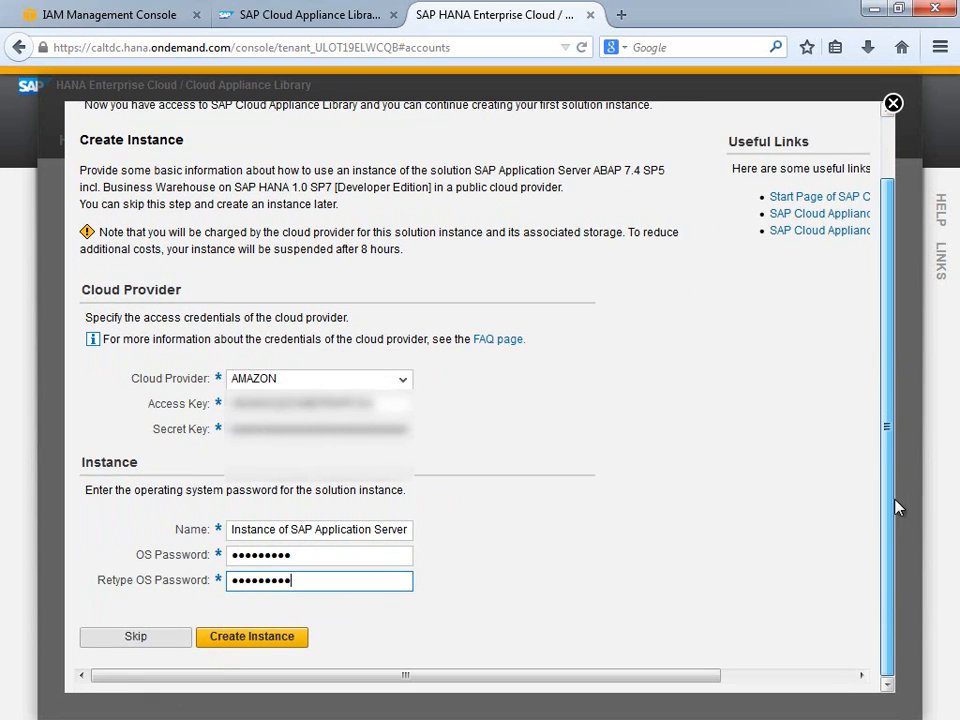
# Create the ABAP 7.4 instance and save its Remote Desktop (SAP Frontend) .rdp file.
pyautogui.click(277, 641)
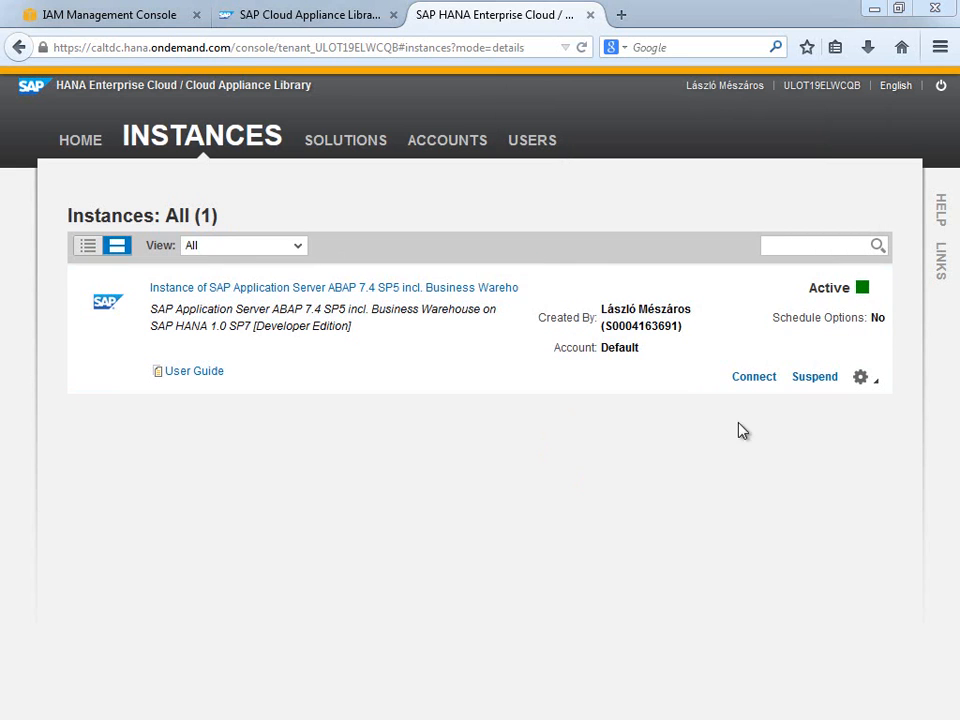
pyautogui.click(756, 385)
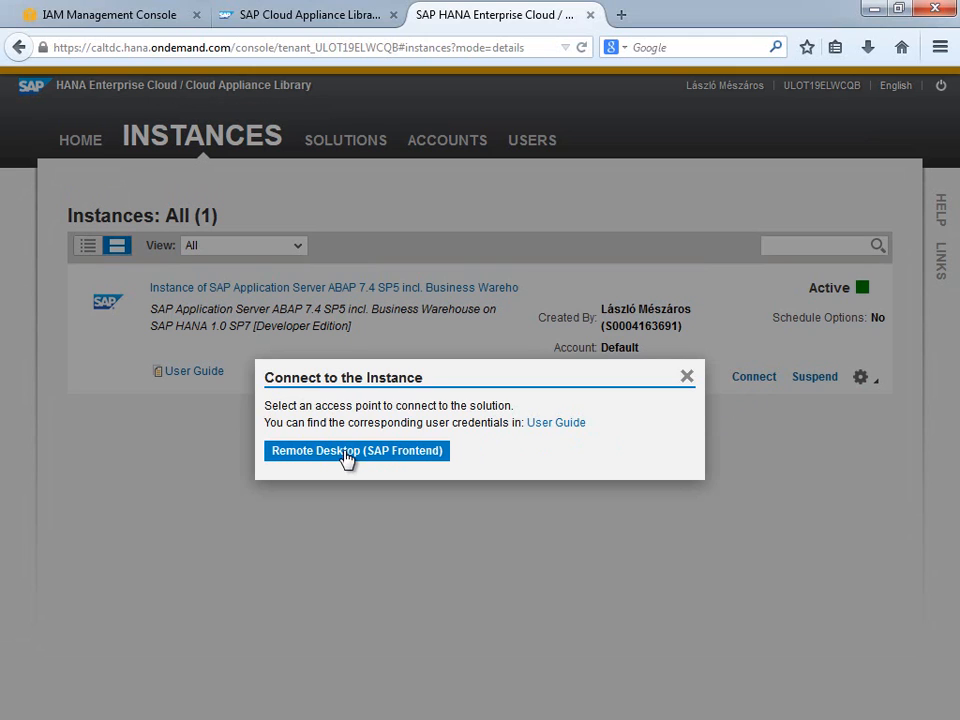
pyautogui.click(347, 451)
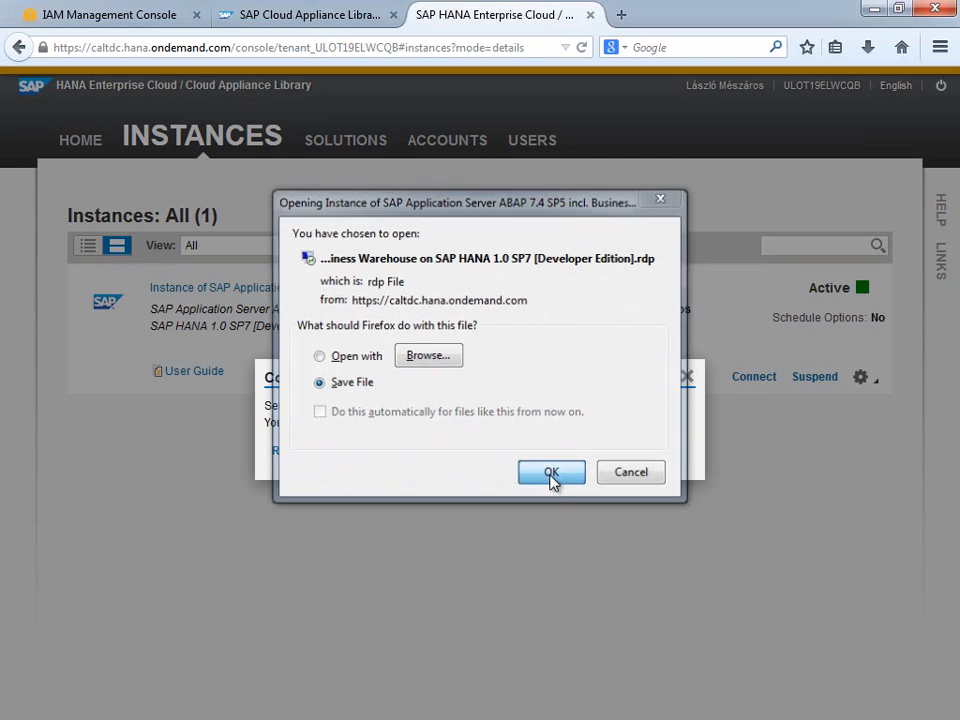
pyautogui.click(552, 475)
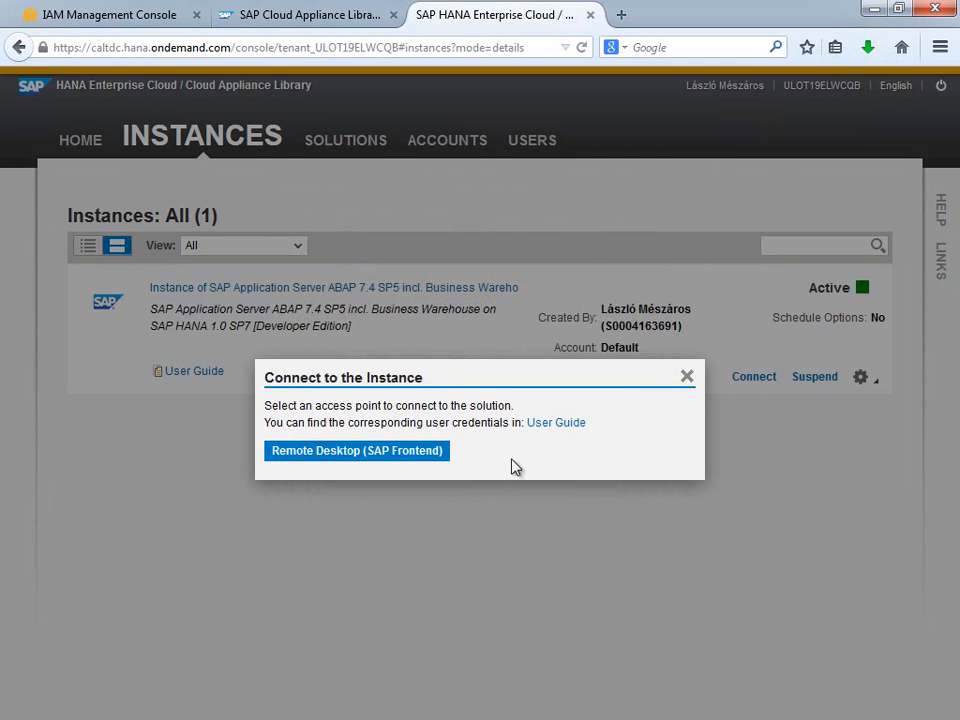
pyautogui.click(689, 377)
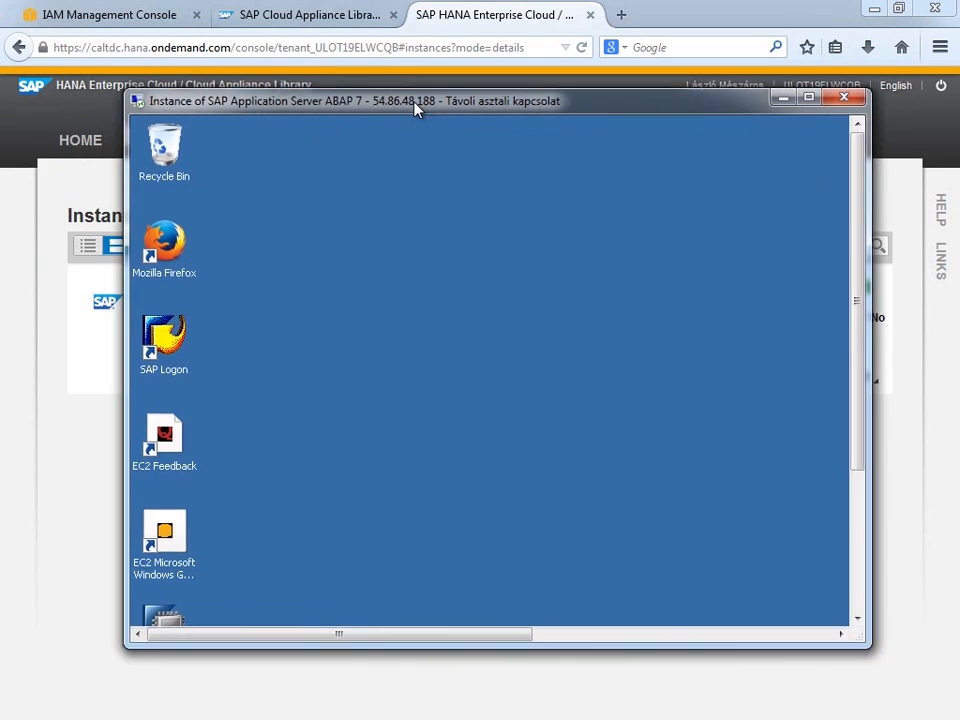
# Open the downloaded remote desktop session and start SAP Logon's A4H connection.
pyautogui.doubleClick(413, 101)
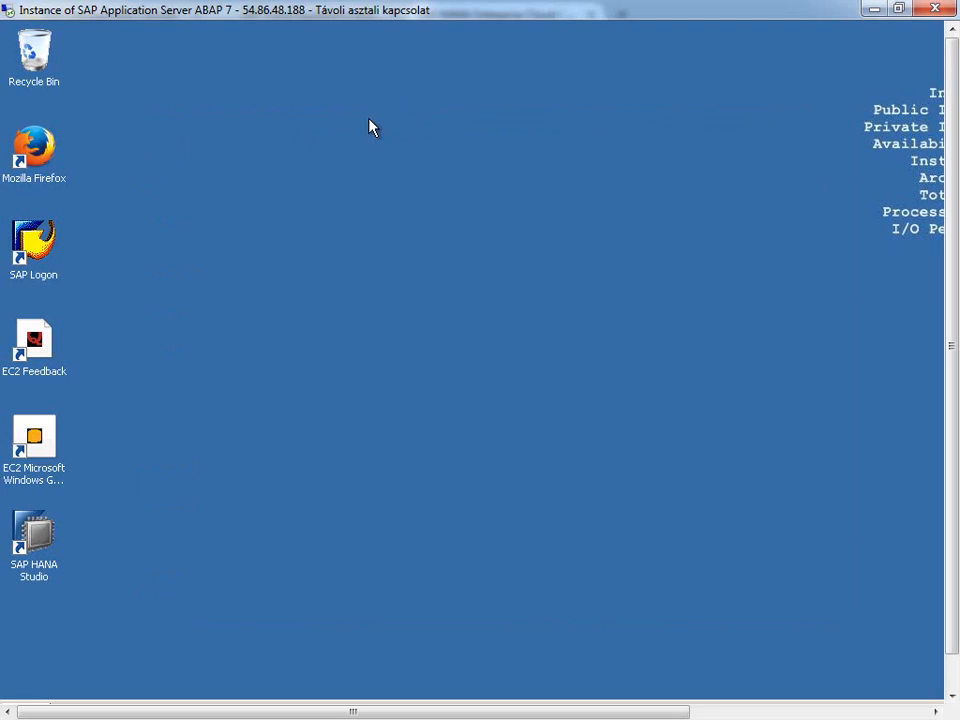
pyautogui.doubleClick(33, 242)
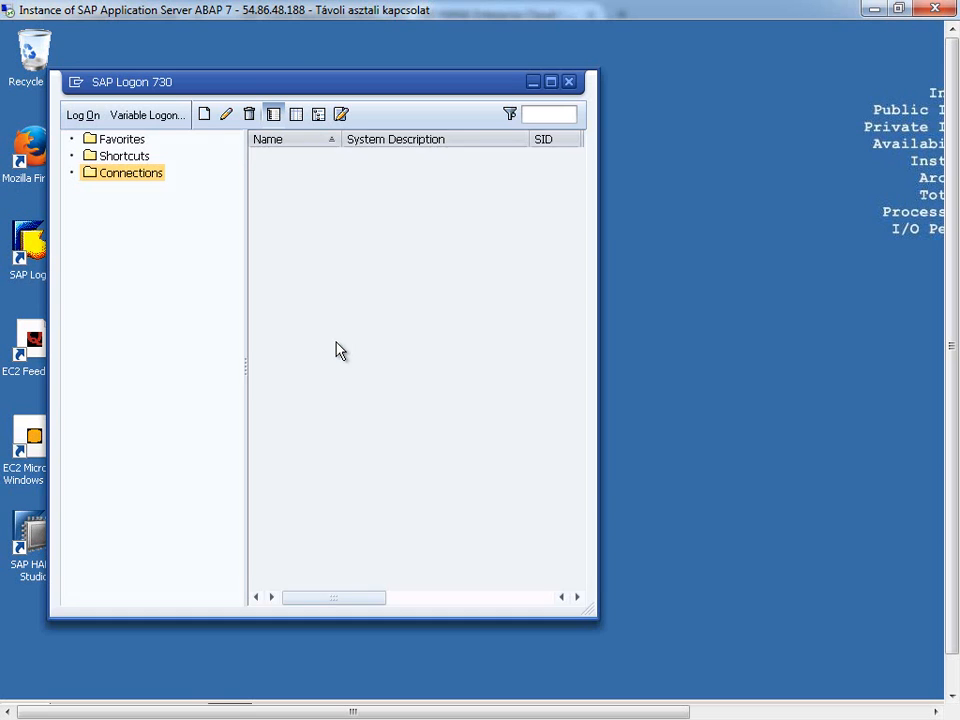
pyautogui.doubleClick(284, 160)
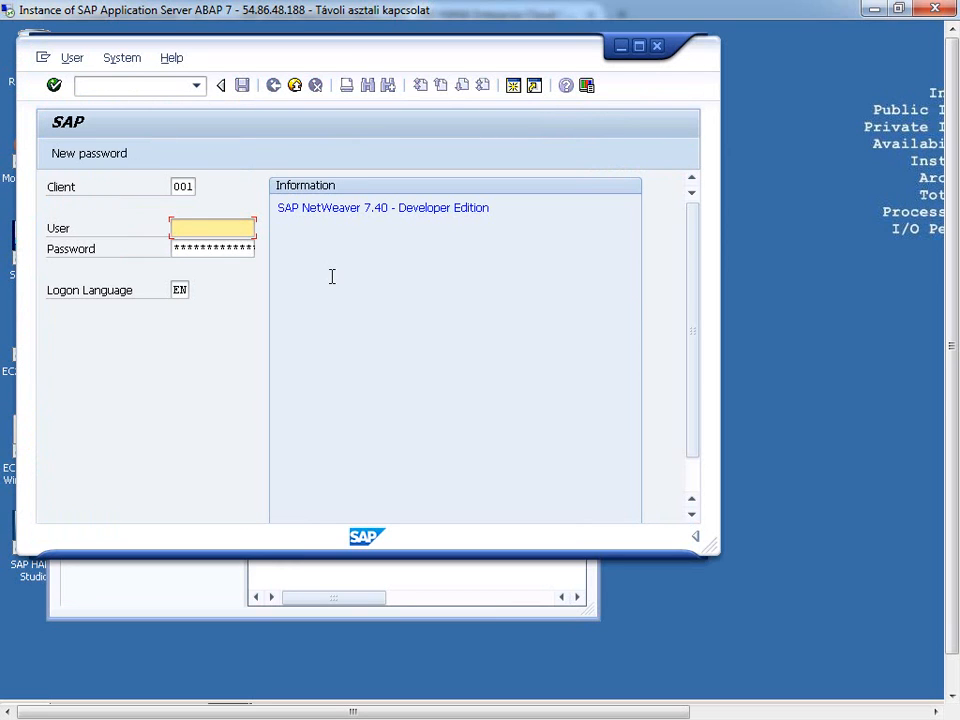
# Log on to the A4H system with the developer user name and its password.
pyautogui.write('bwdeveloper')
pyautogui.press('Tab')
pyautogui.write('Appl1ance')
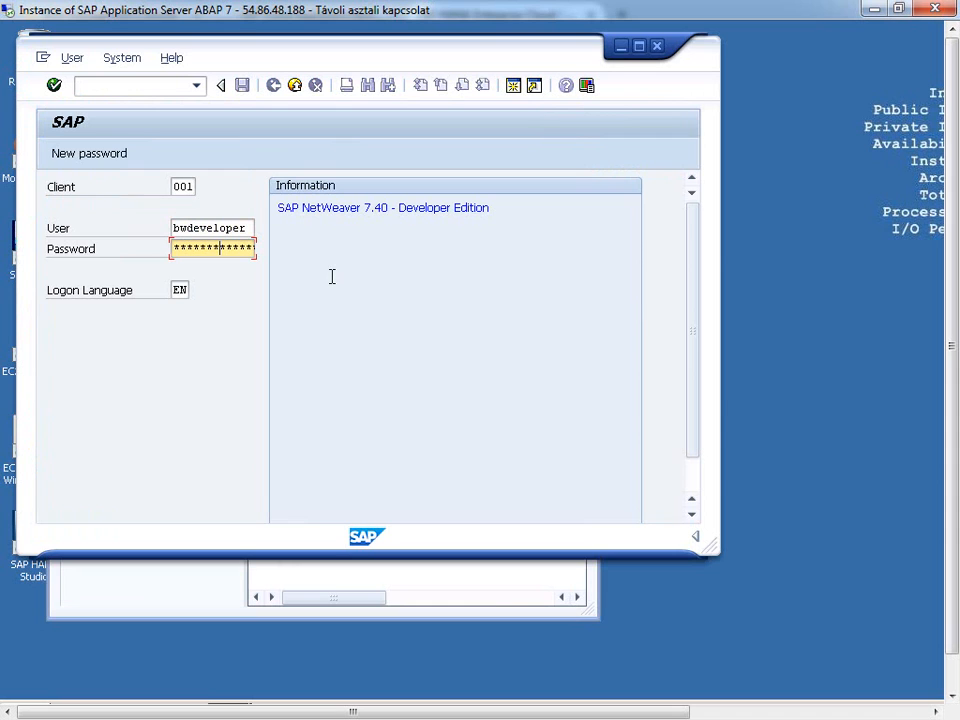
pyautogui.press('Return')
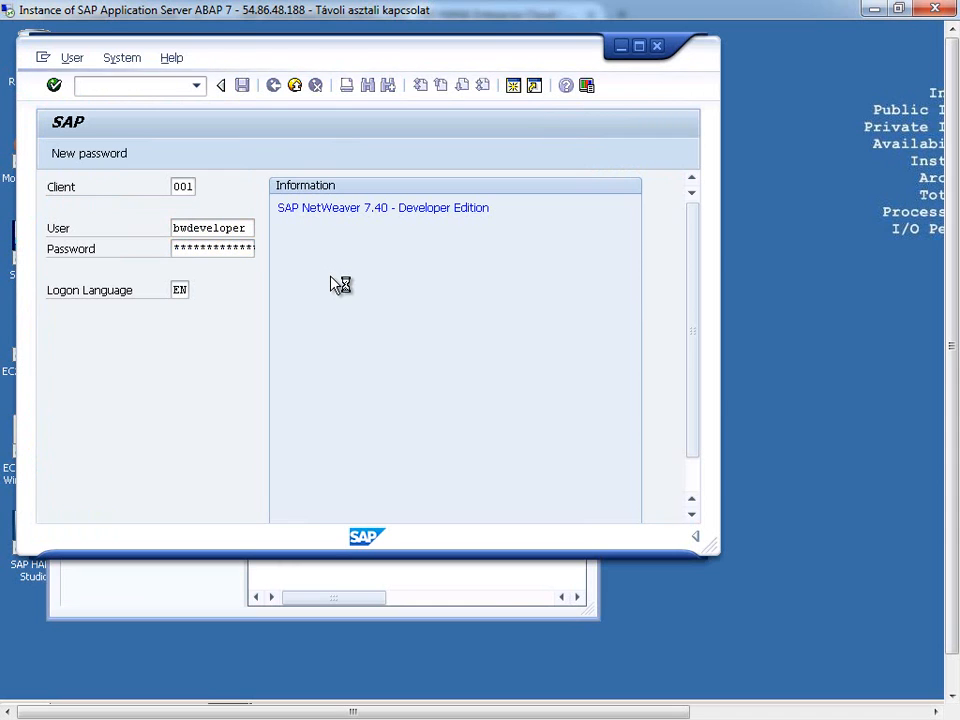